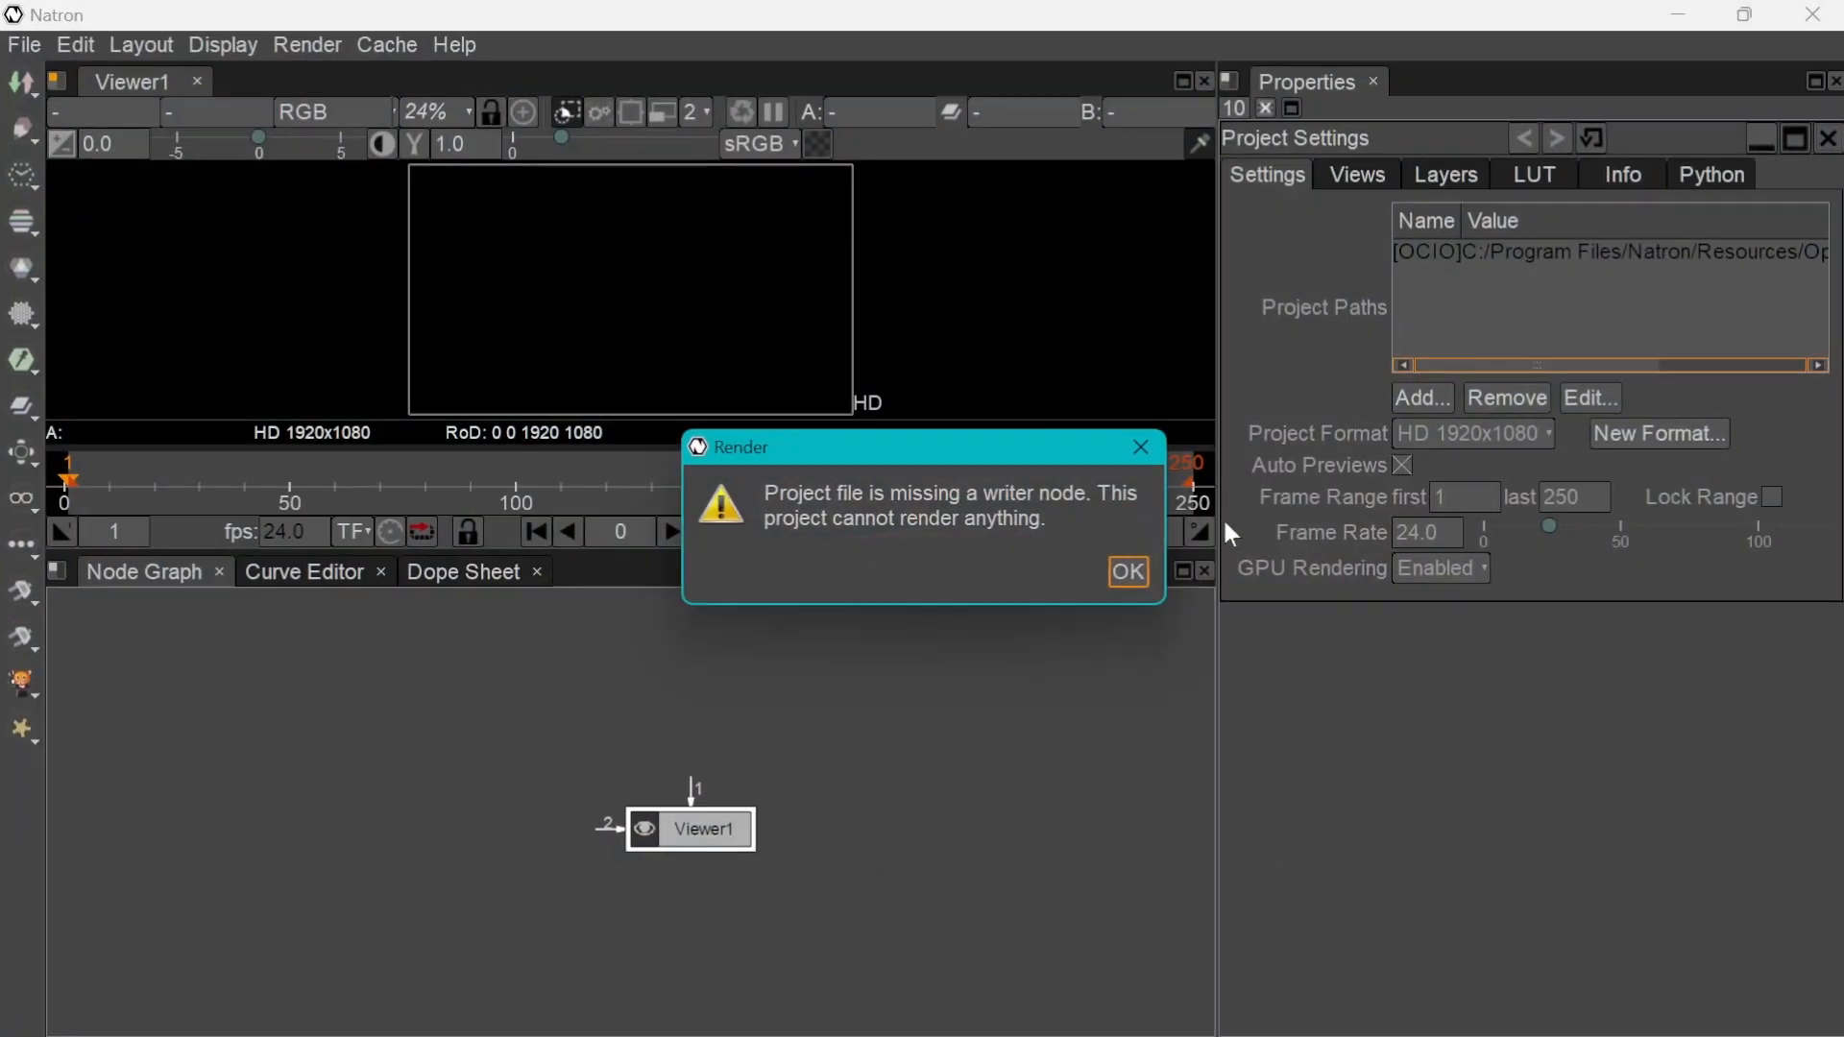
Add a Lightning_Bolt node to the node graph
{"action": "left_click", "coordinate": [1122, 576]}
{"action": "left_click_drag", "start_coordinate": [702, 832], "coordinate": [594, 867]}
{"action": "key", "text": "Tab"}
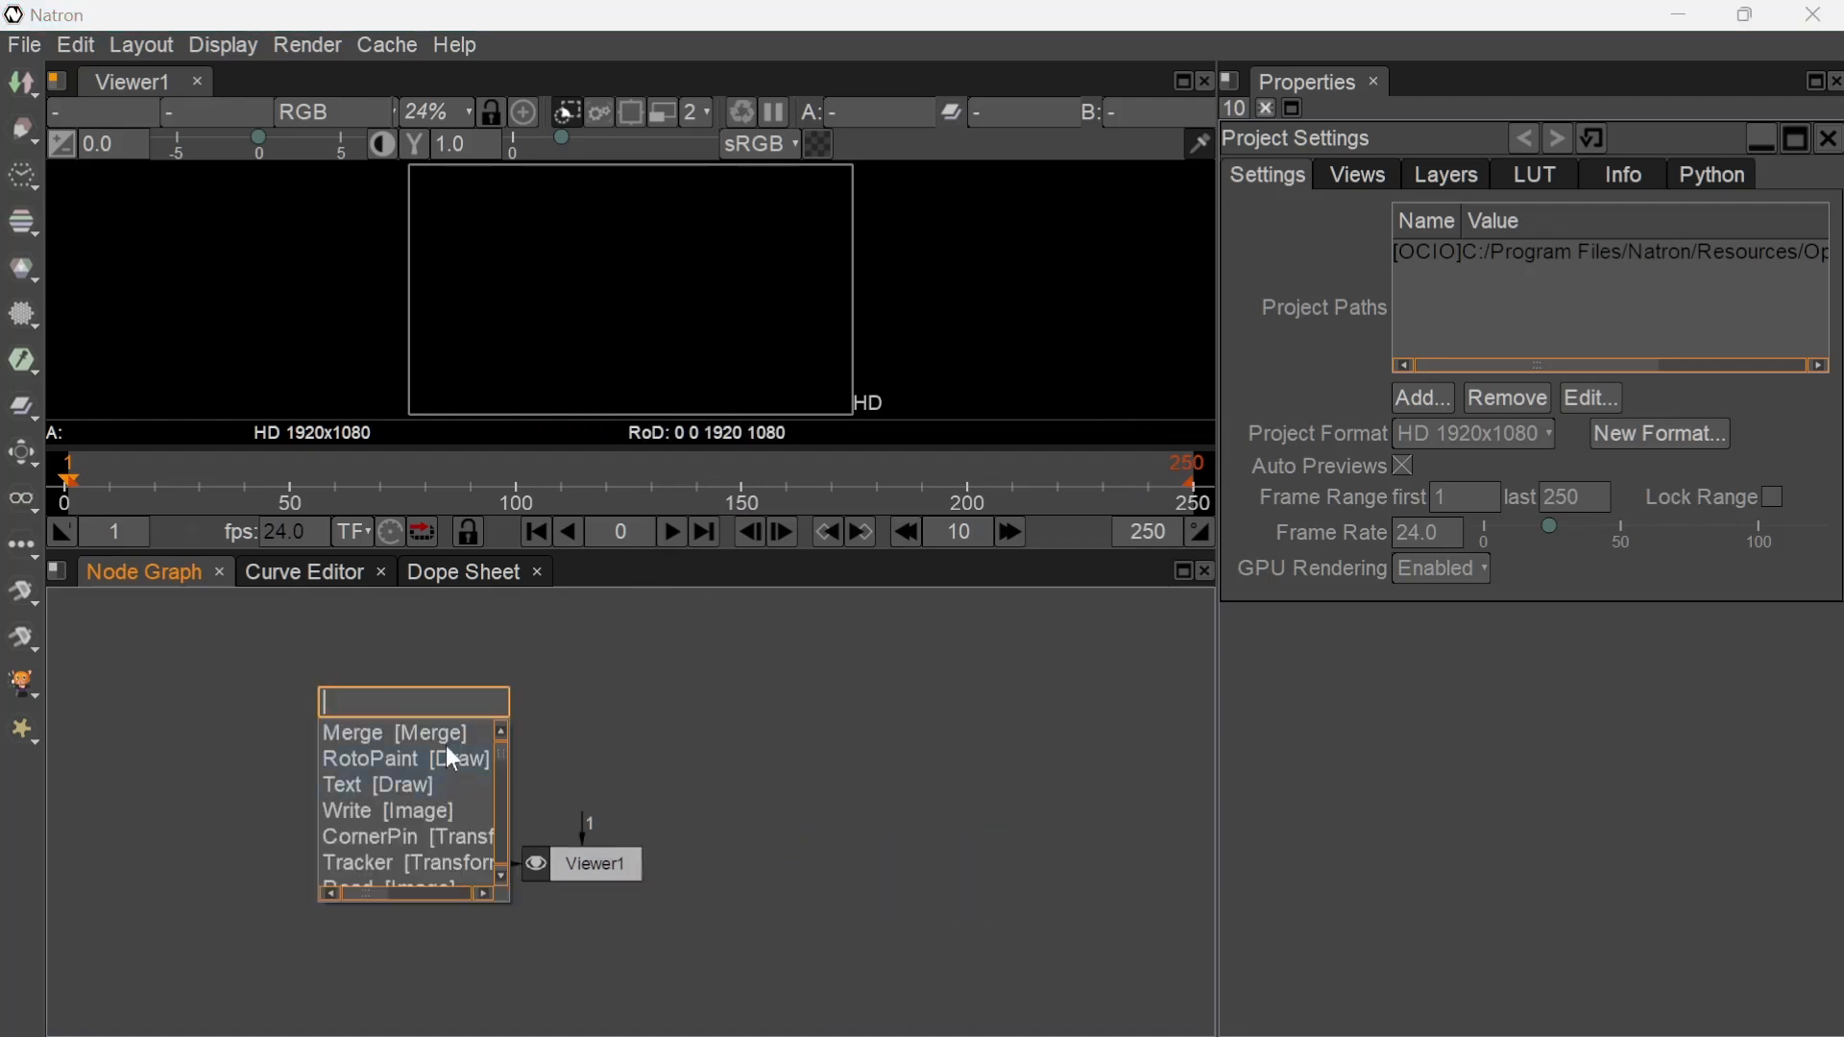
{"action": "type", "text": "light"}
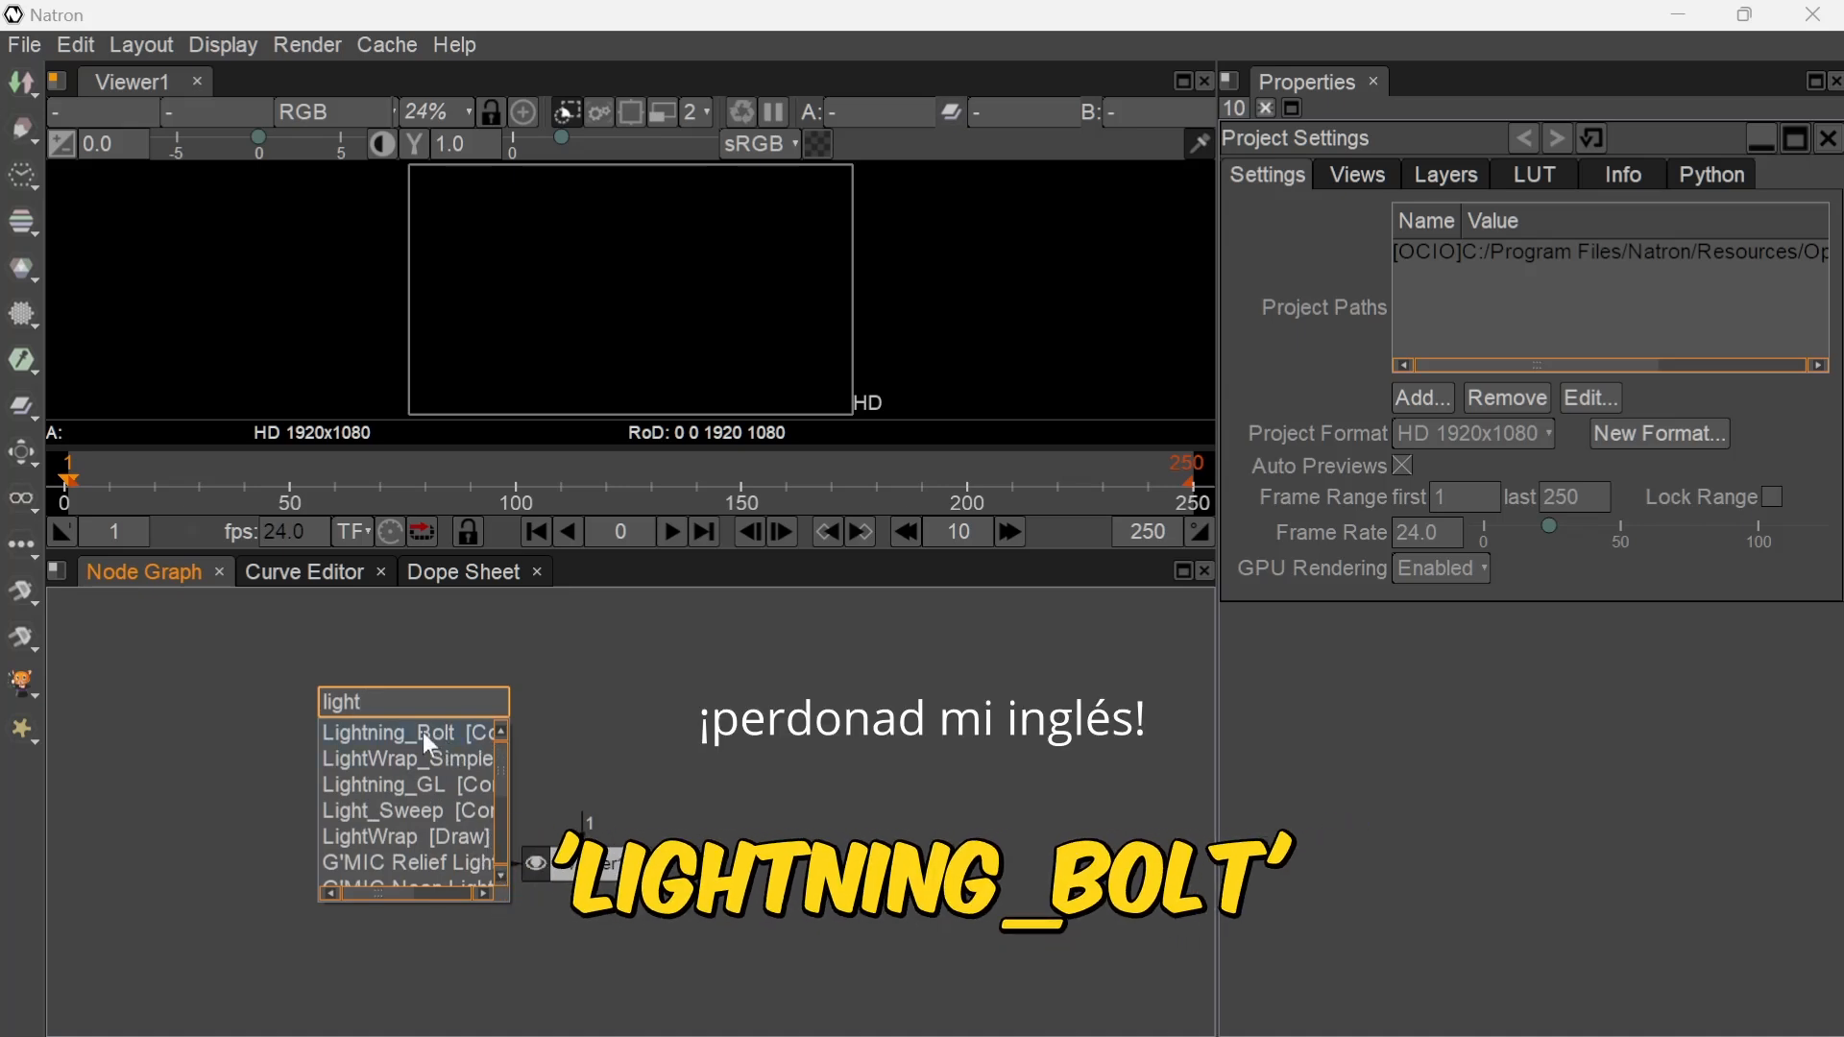
{"action": "left_click", "coordinate": [394, 734]}
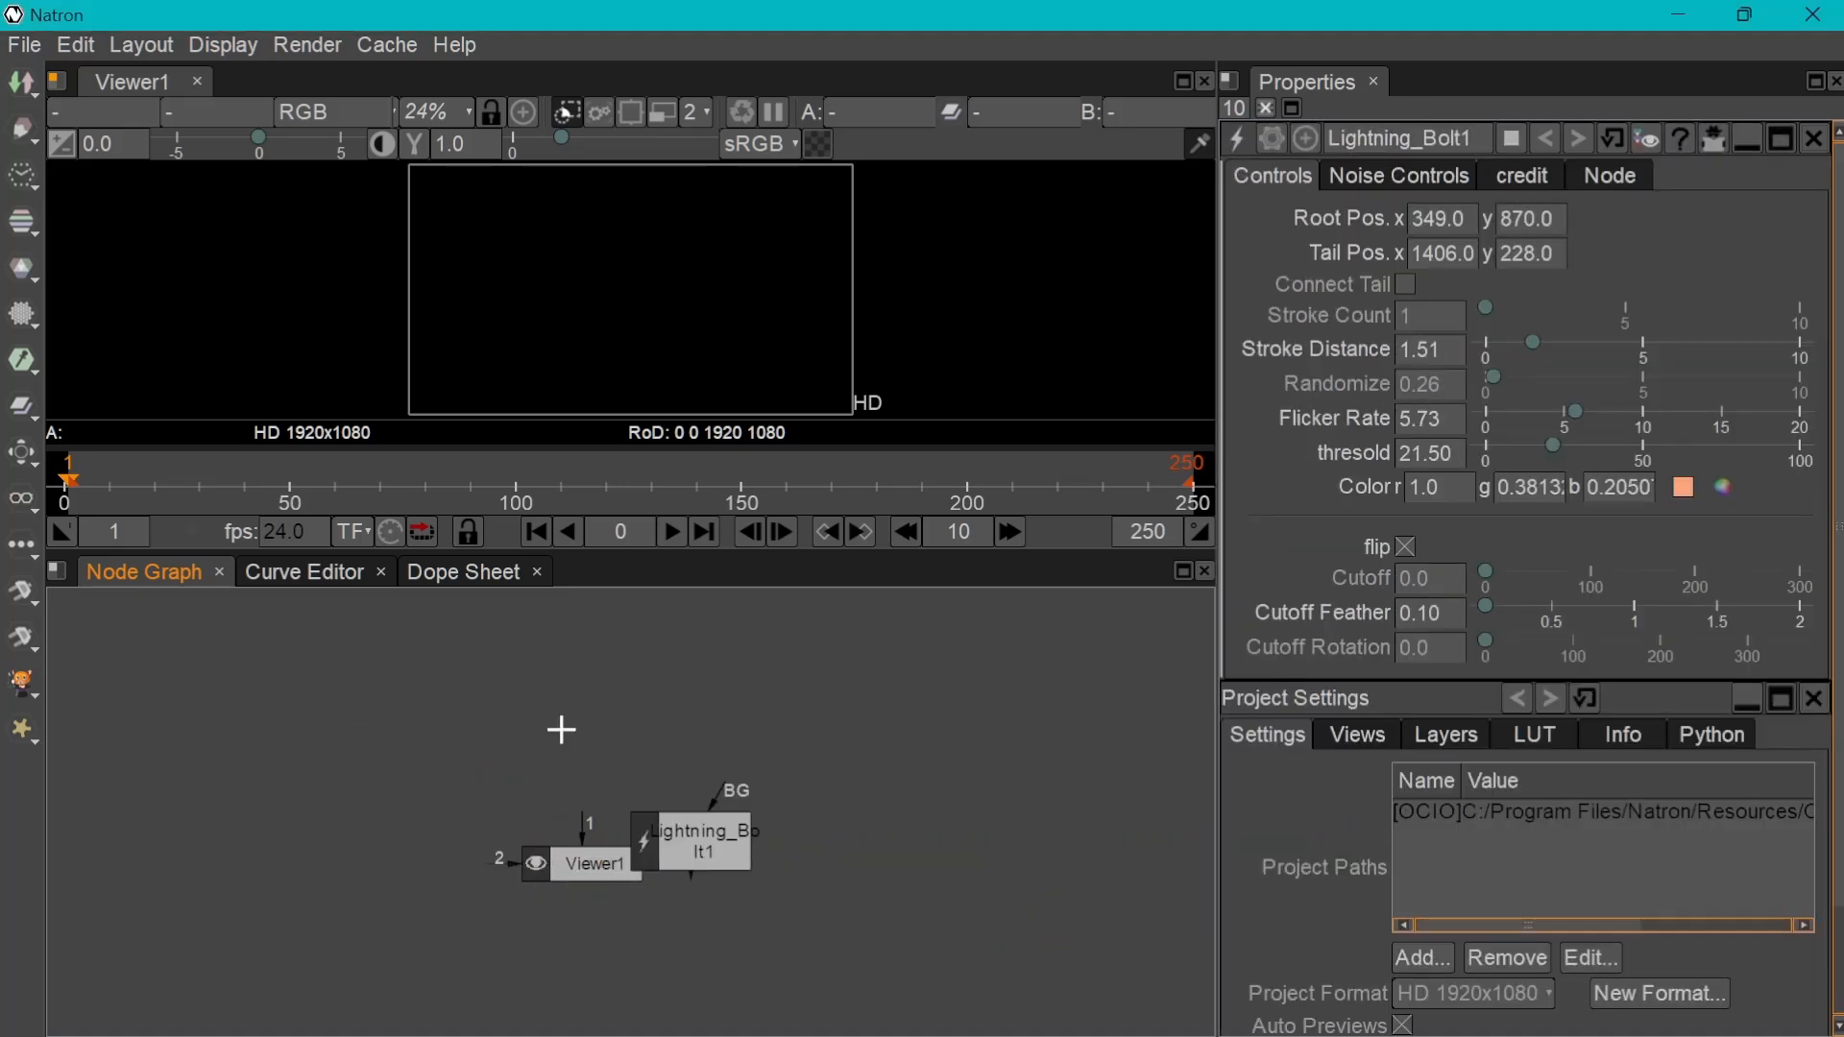
Place the Lightning_Bolt node above Viewer1, connect it to viewer input 1, and play the animation
{"action": "left_click_drag", "start_coordinate": [704, 860], "coordinate": [565, 699]}
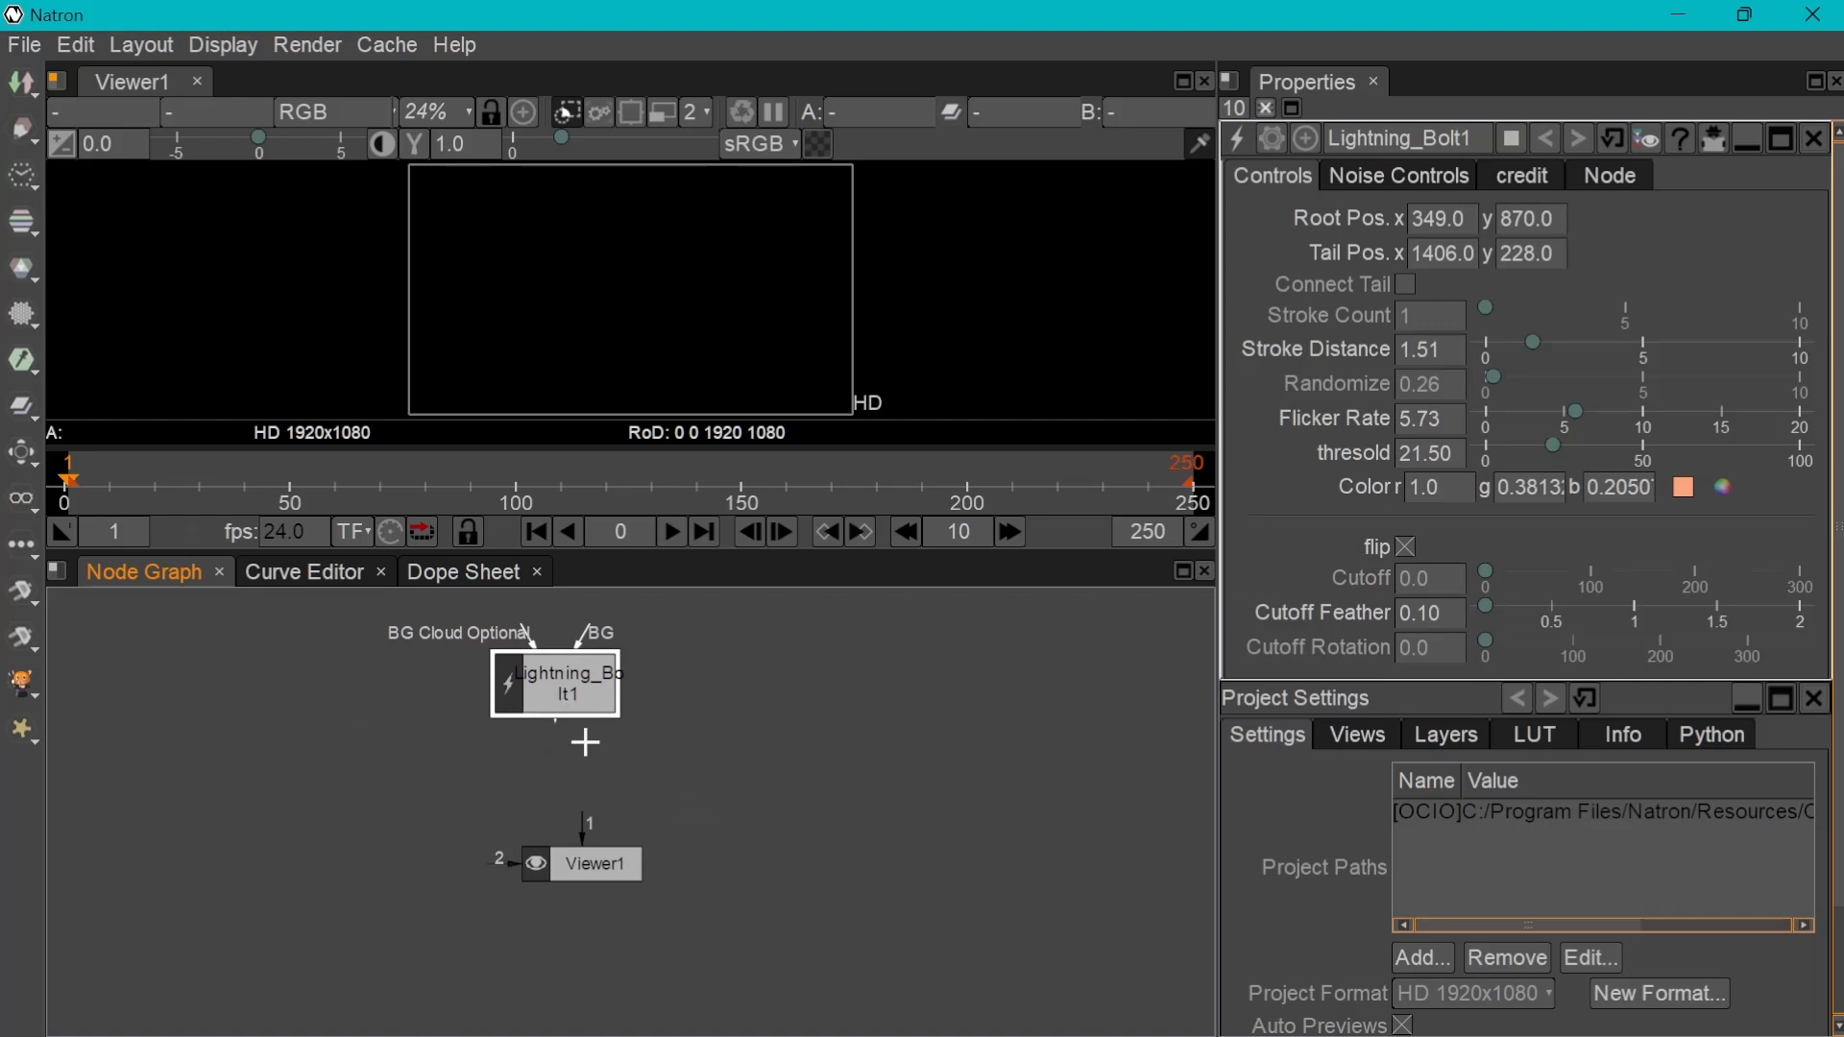
{"action": "left_click_drag", "start_coordinate": [558, 695], "coordinate": [586, 754]}
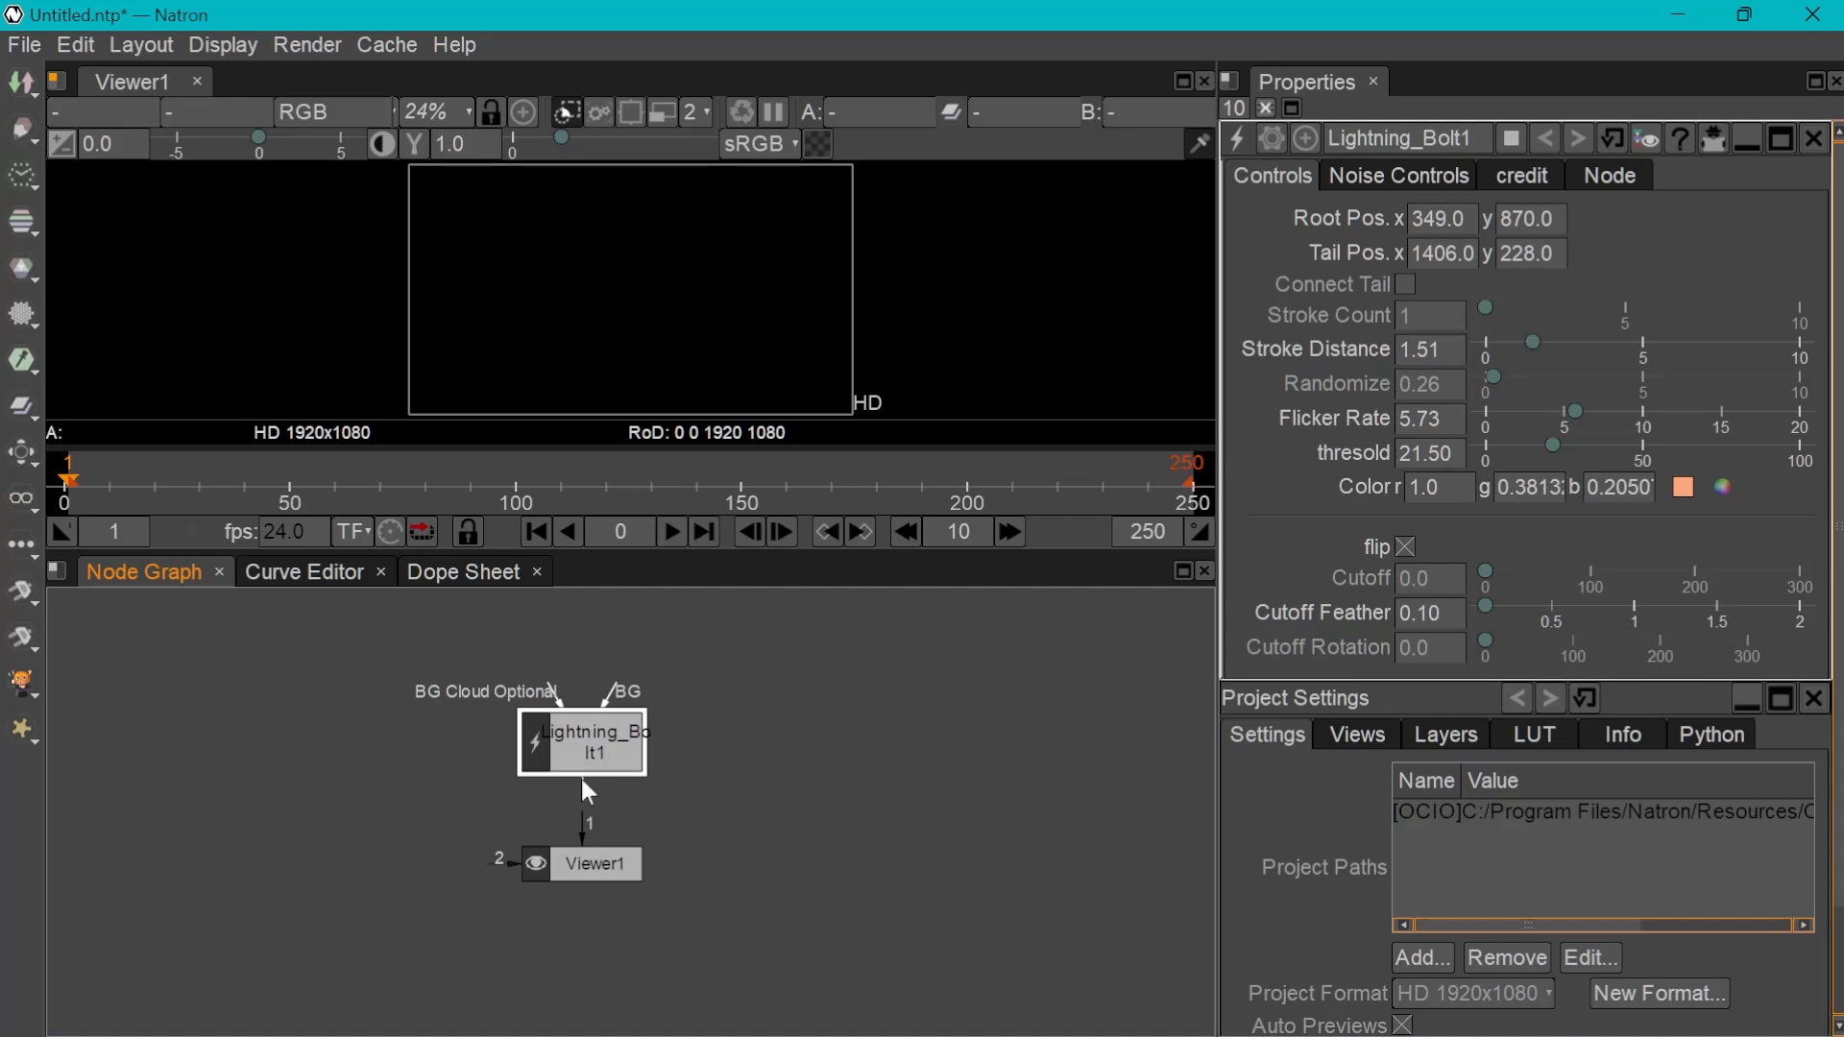
{"action": "left_click_drag", "start_coordinate": [581, 852], "coordinate": [584, 859]}
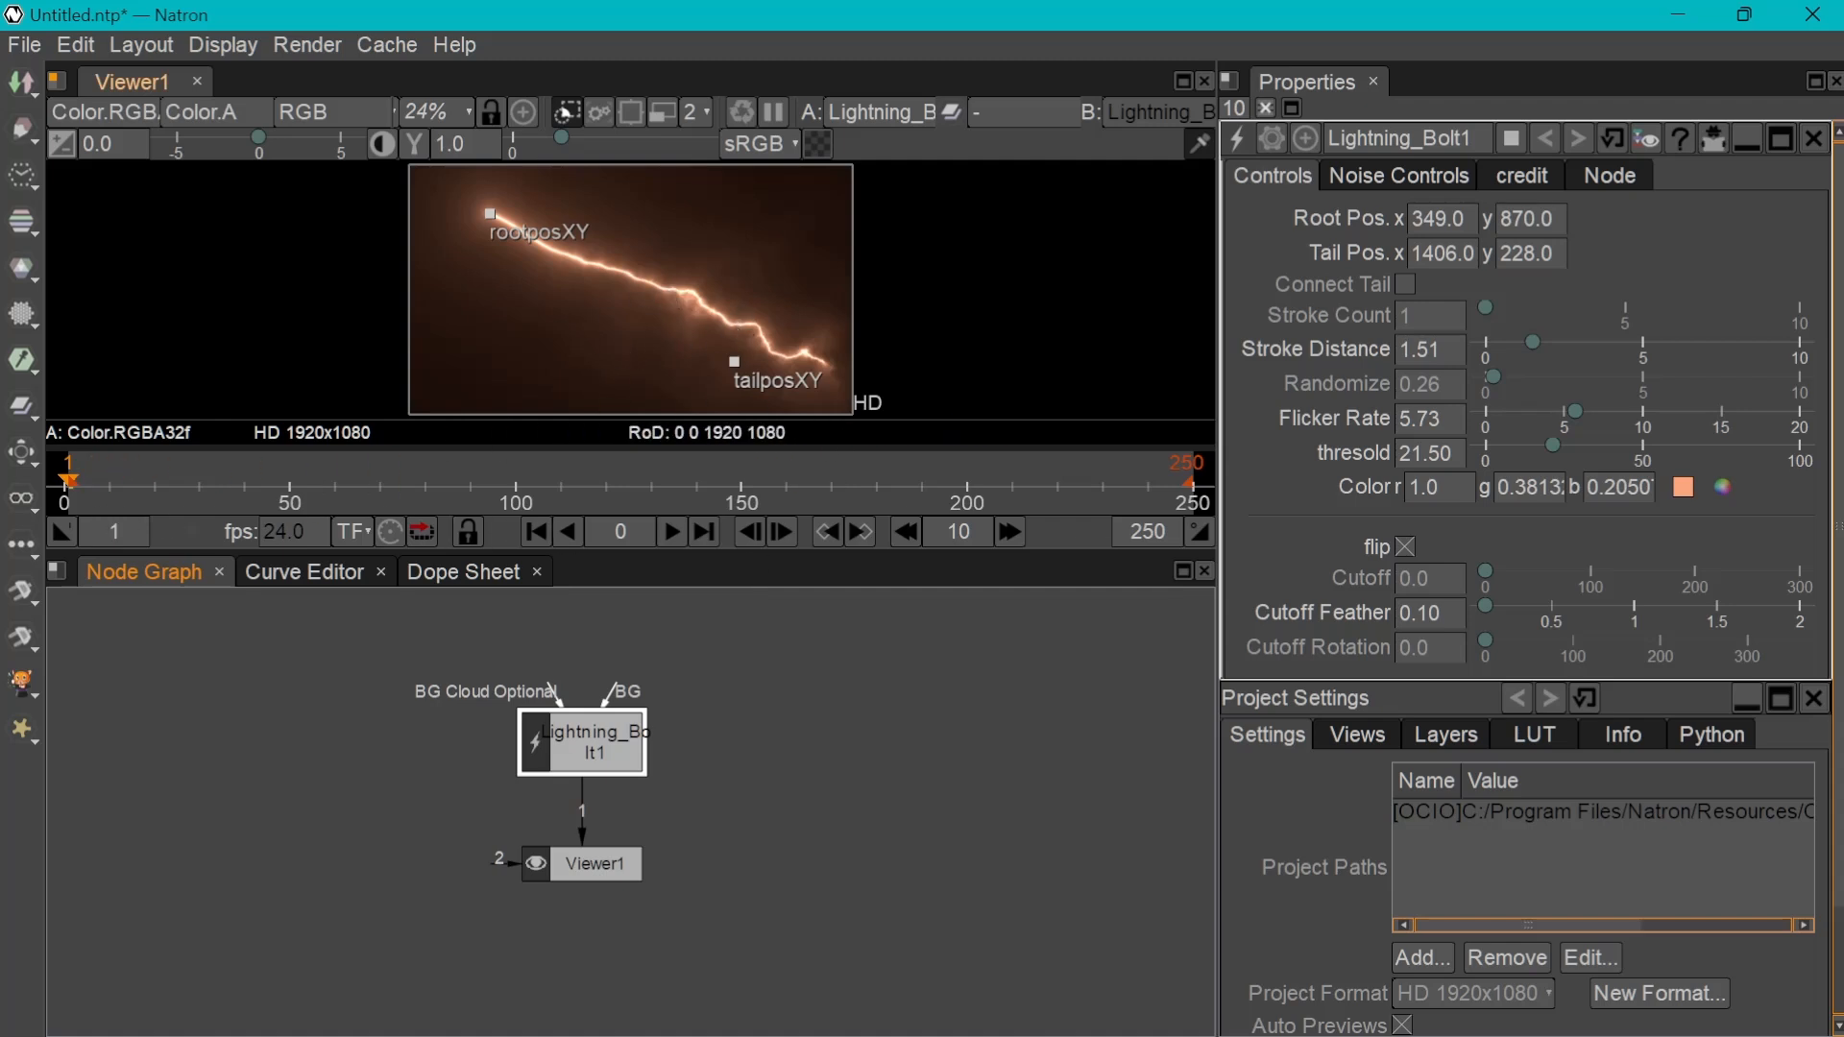
{"action": "left_click", "coordinate": [676, 533]}
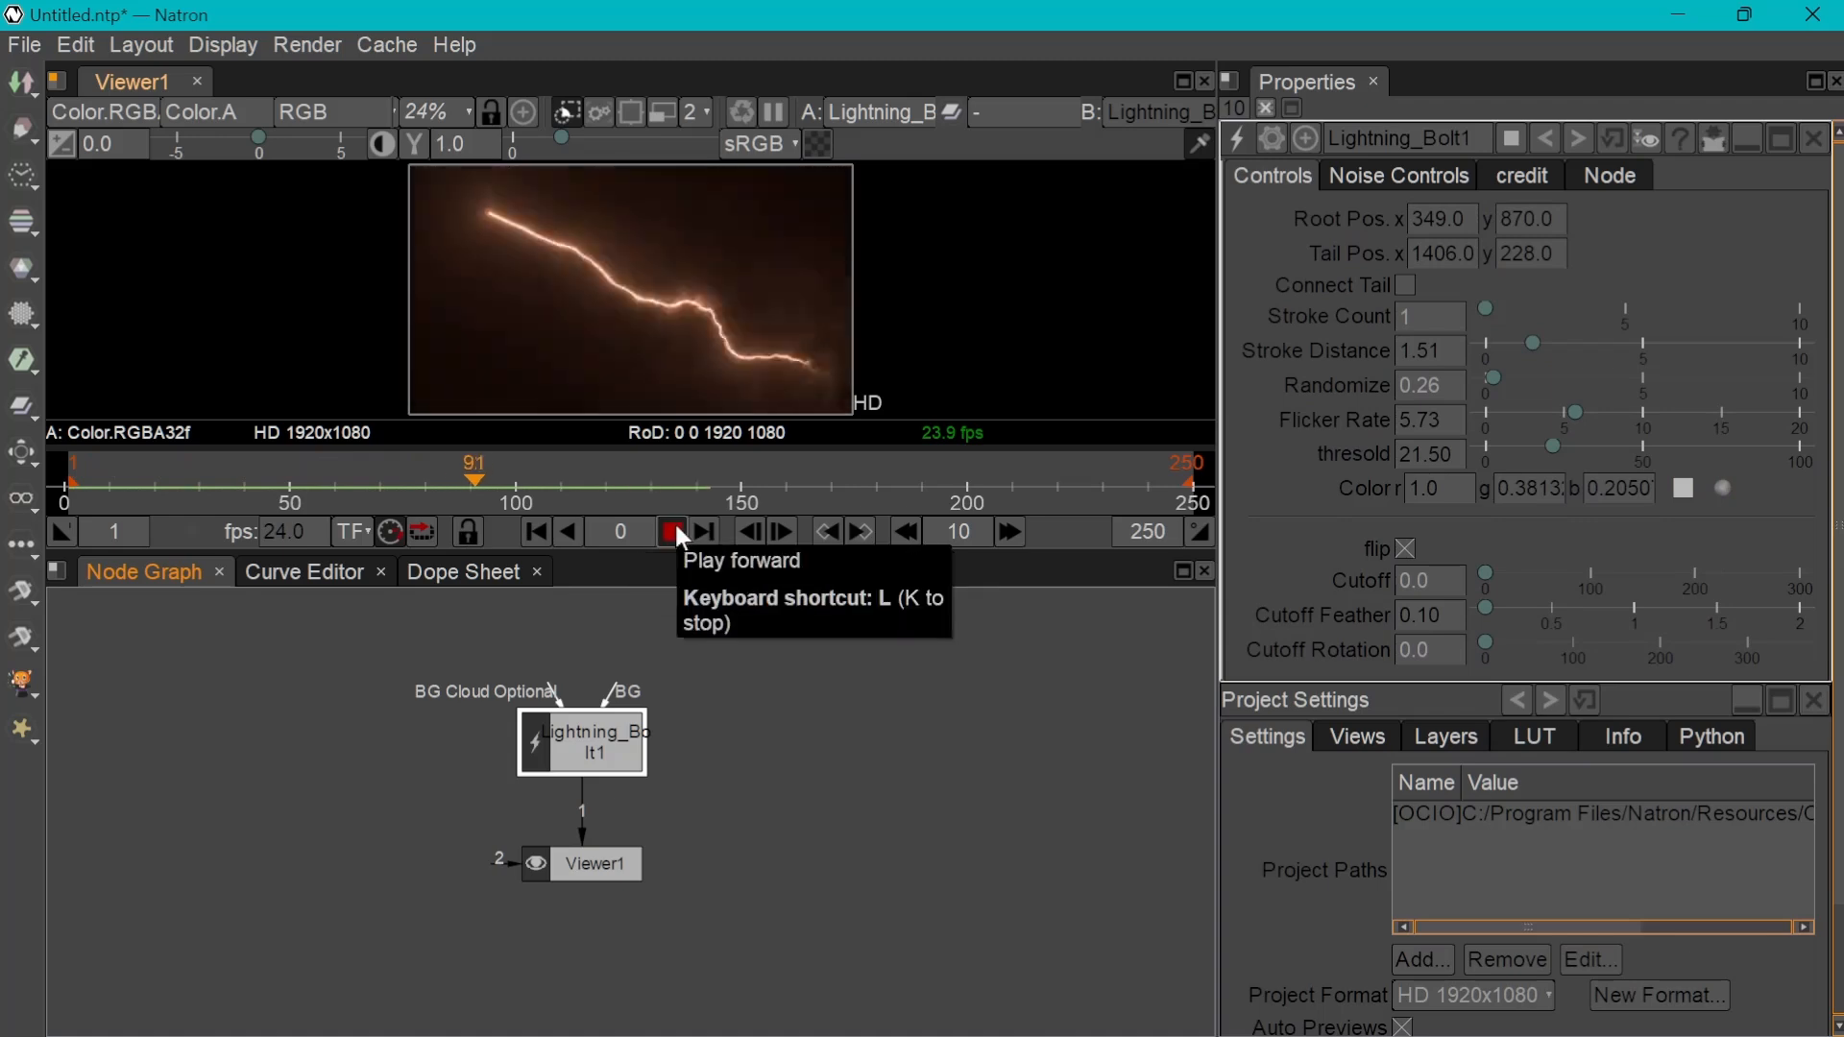
{"action": "left_click", "coordinate": [672, 535]}
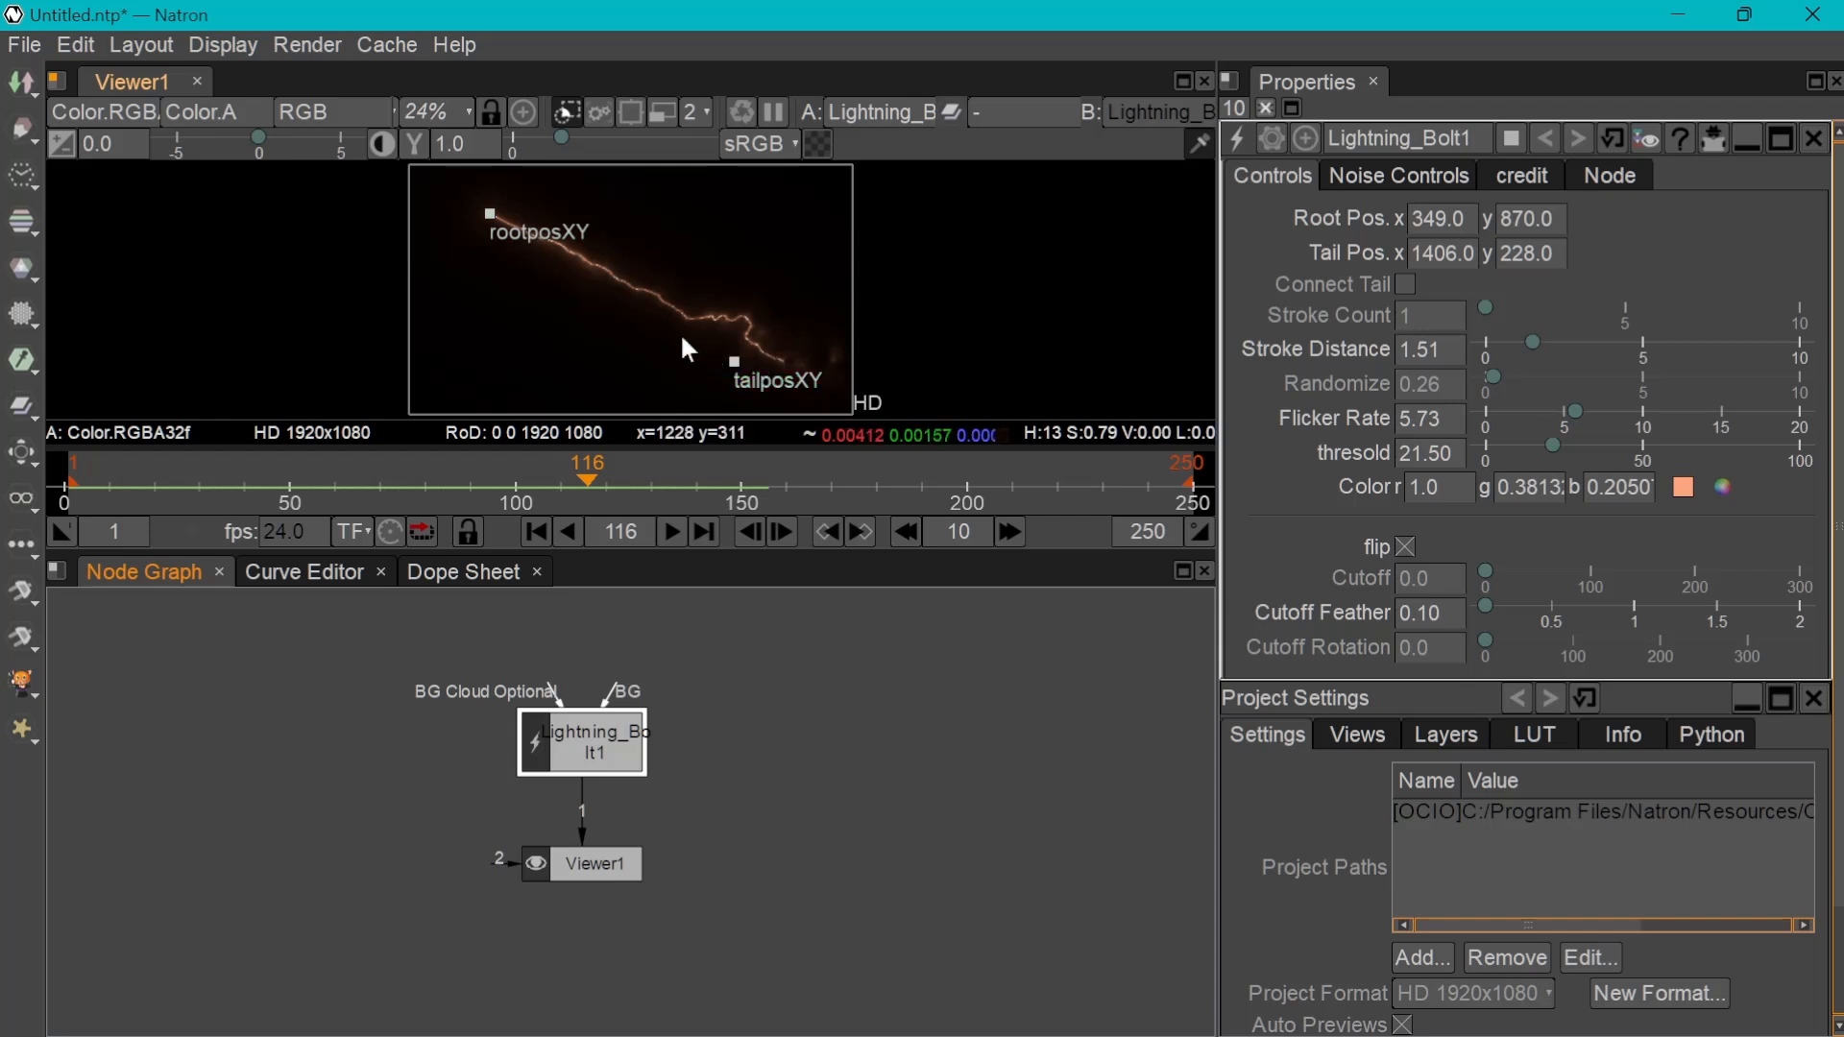
Try the bolt's Connect Tail option by playing from the first frame, and switch it off again
{"action": "left_click", "coordinate": [1406, 286]}
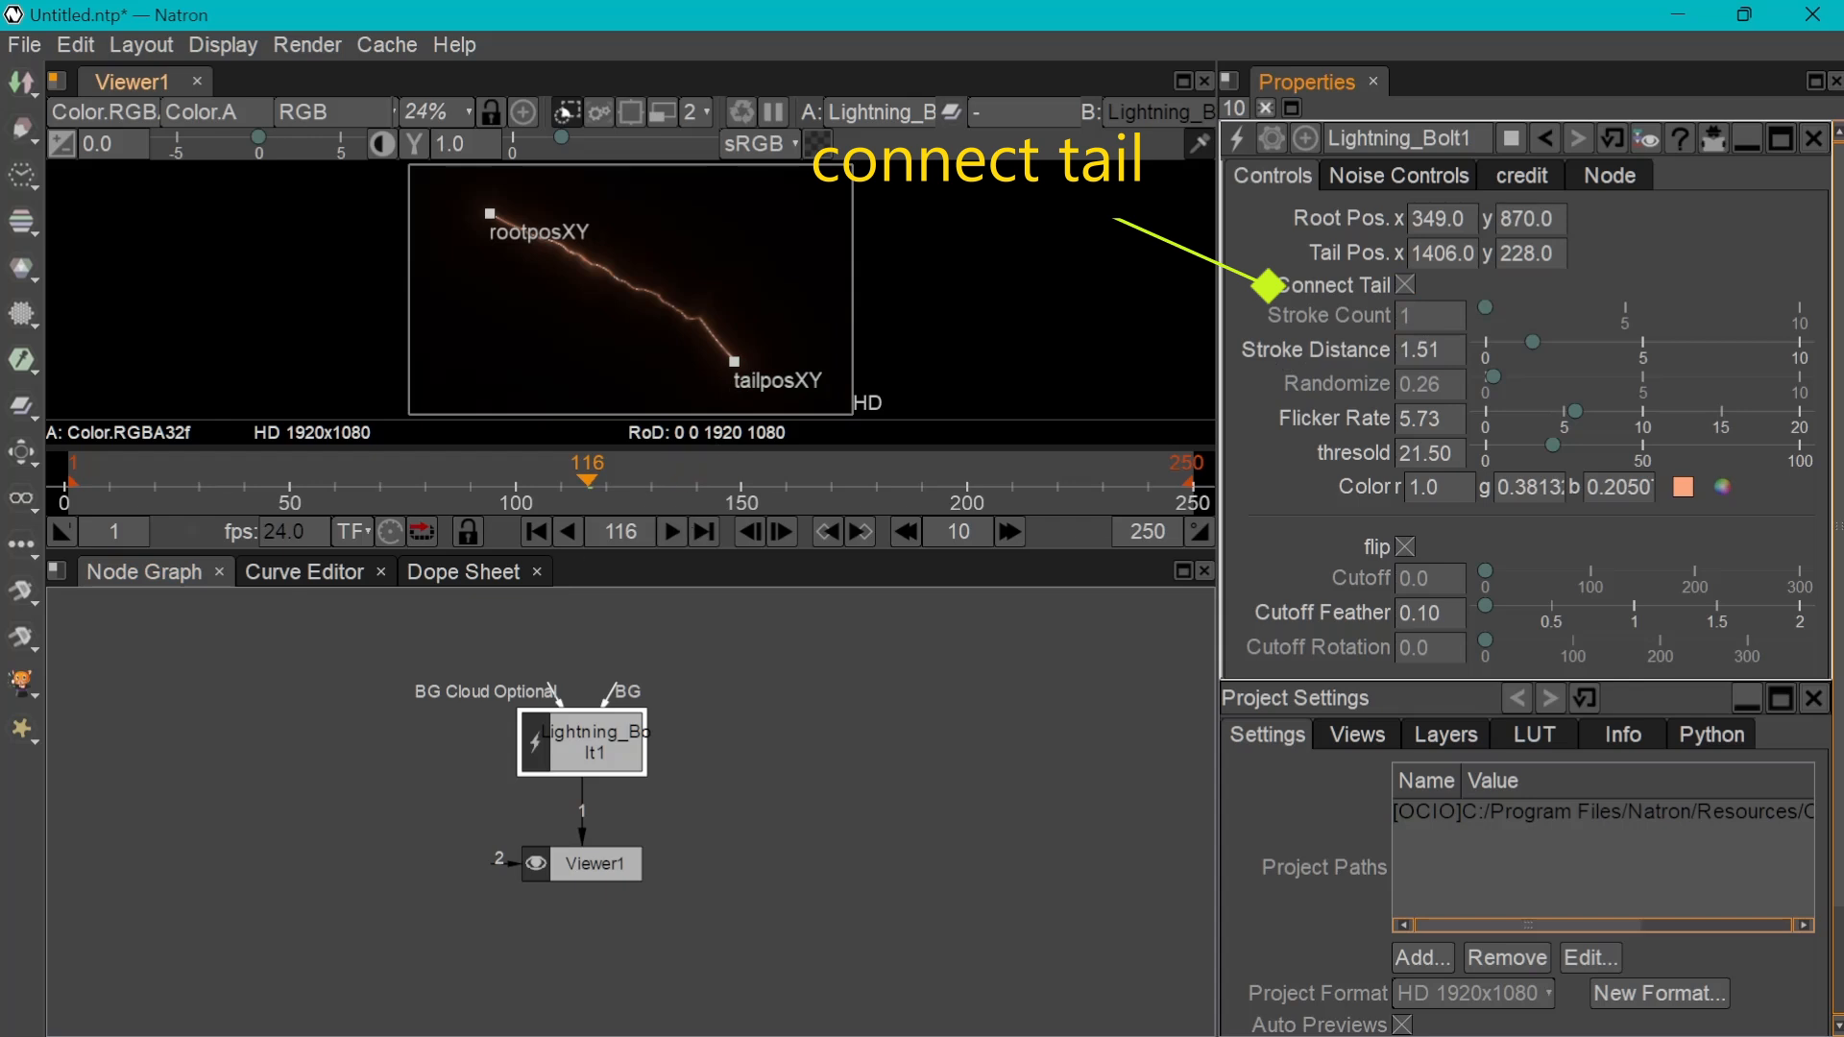
{"action": "left_click", "coordinate": [538, 533]}
{"action": "left_click", "coordinate": [671, 531]}
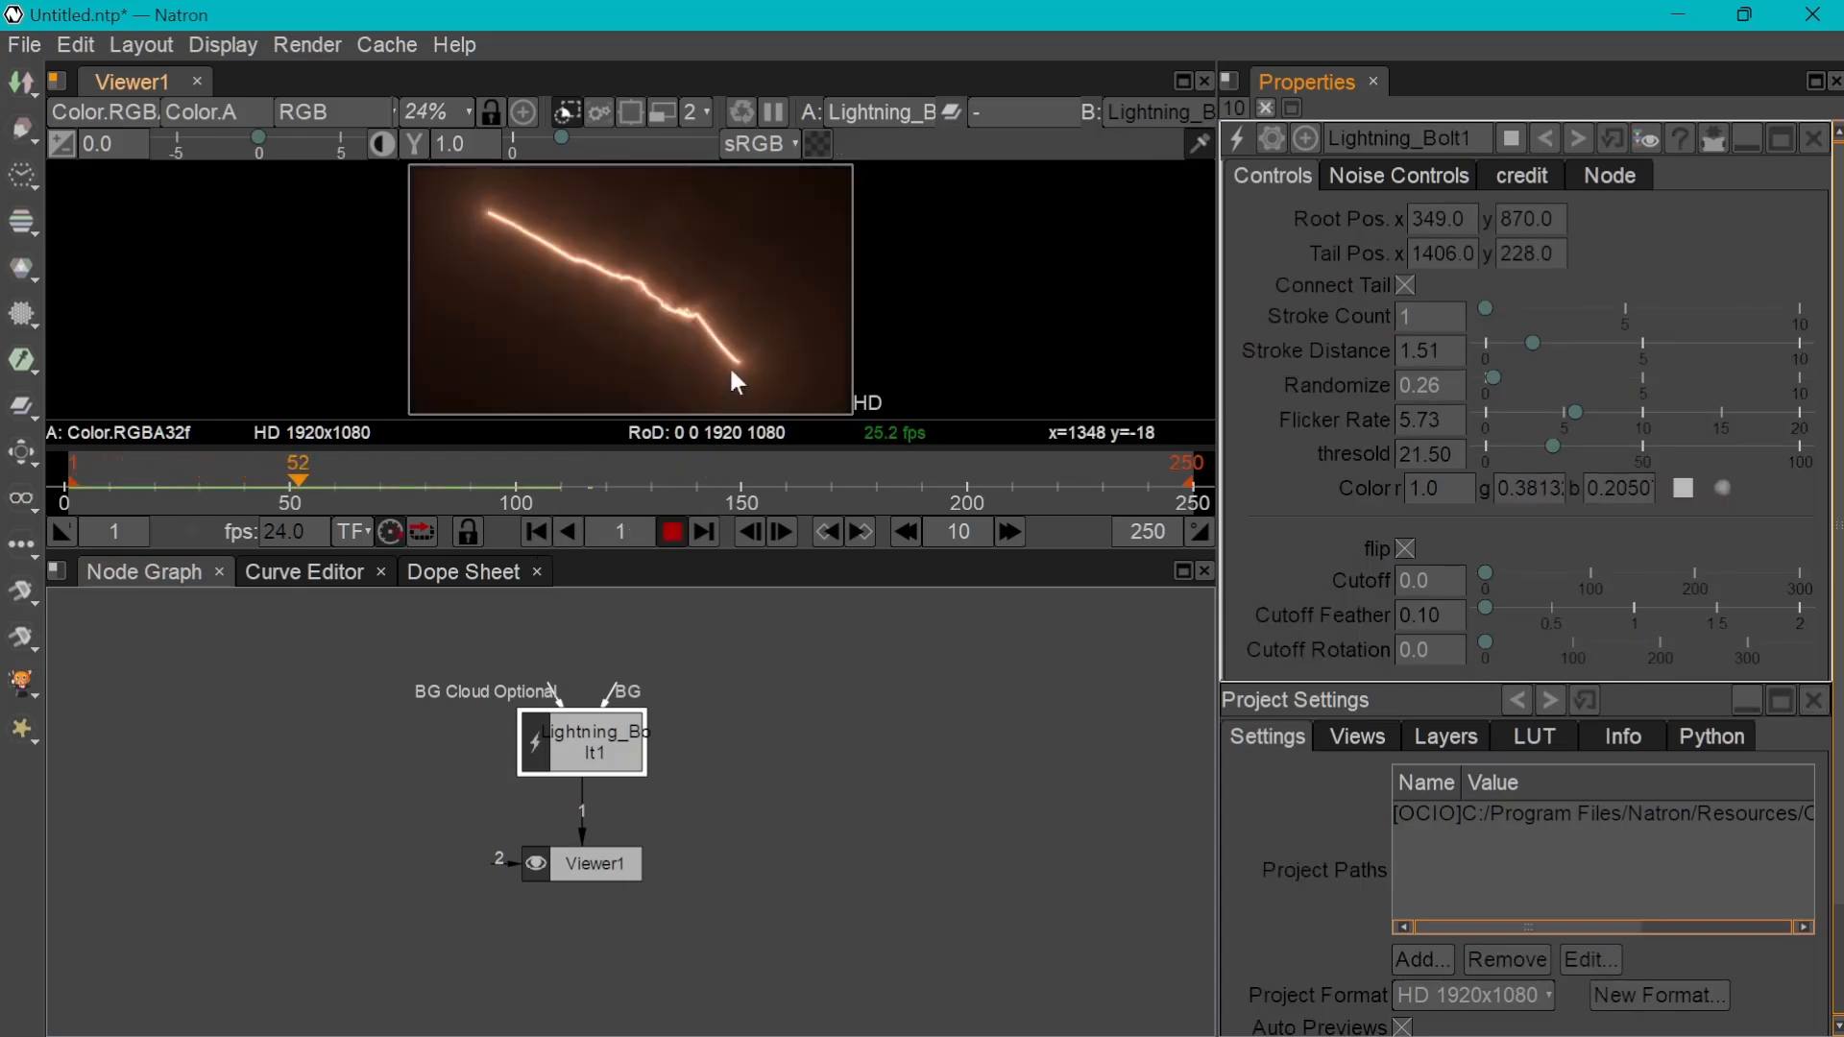
{"action": "left_click", "coordinate": [670, 534]}
{"action": "left_click", "coordinate": [538, 530]}
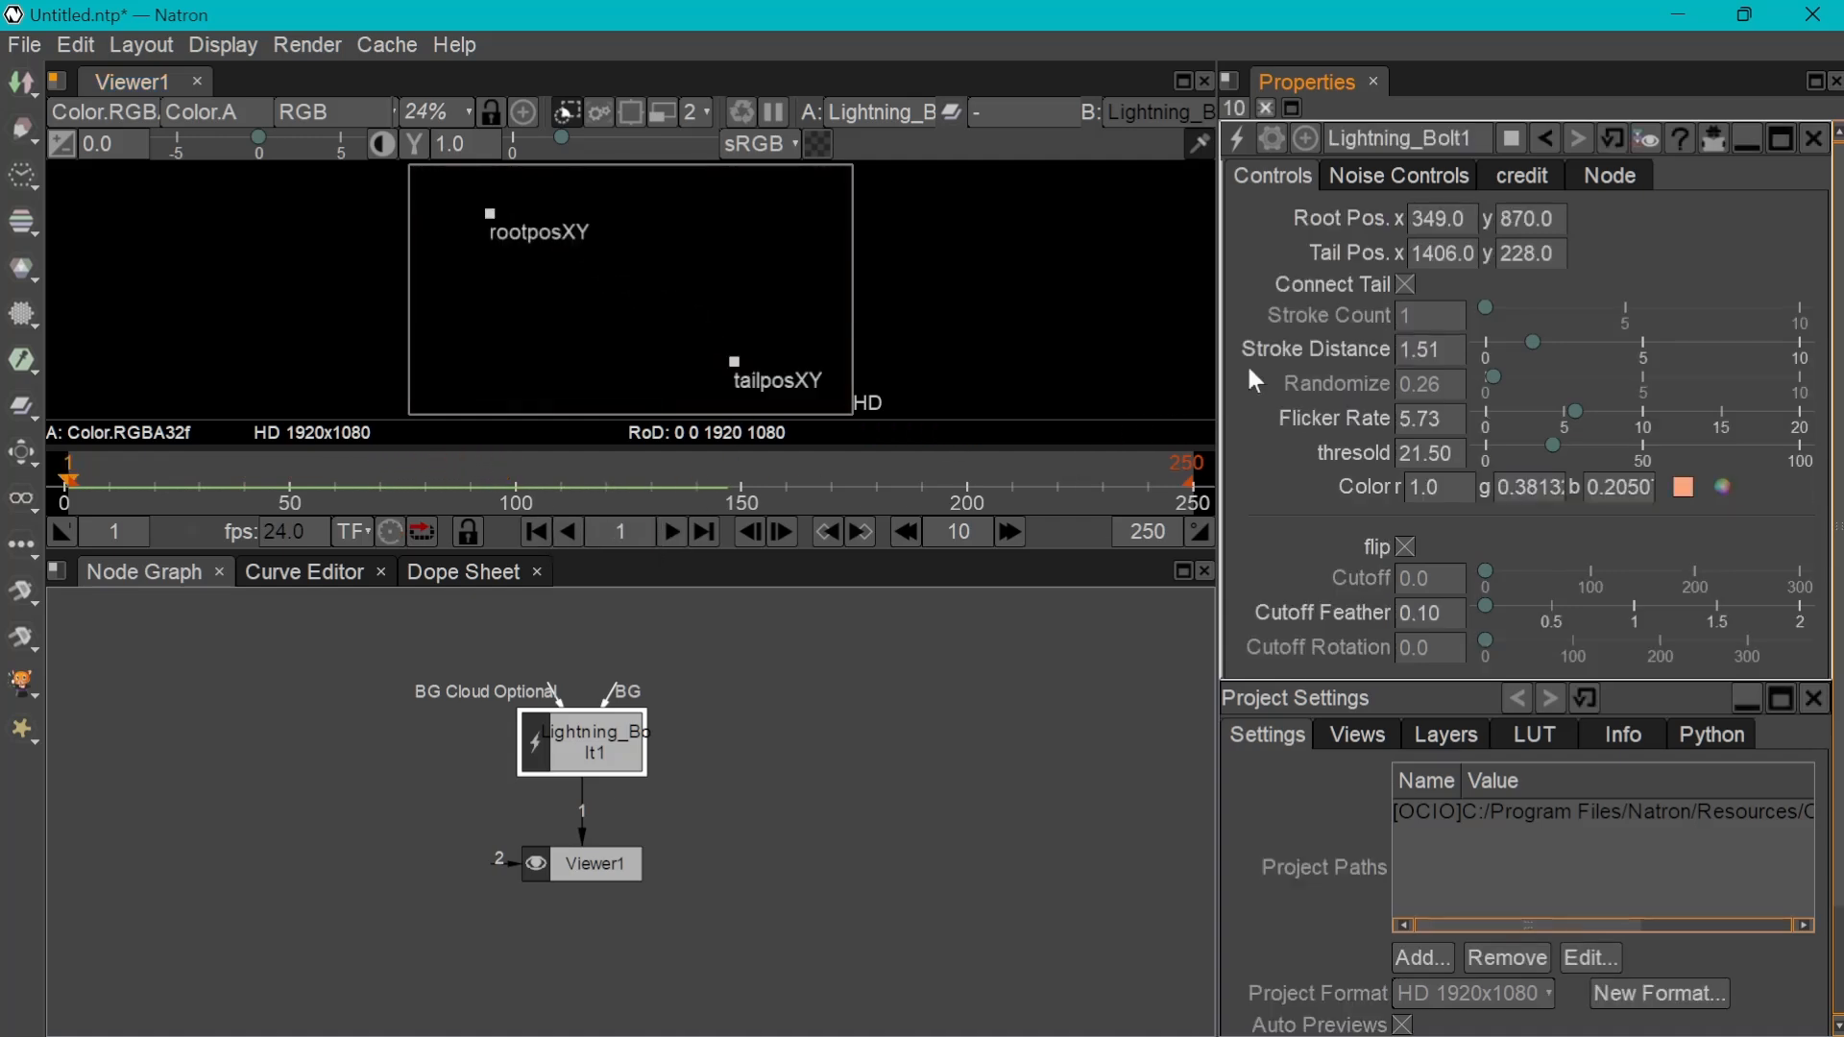
{"action": "left_click", "coordinate": [1408, 283]}
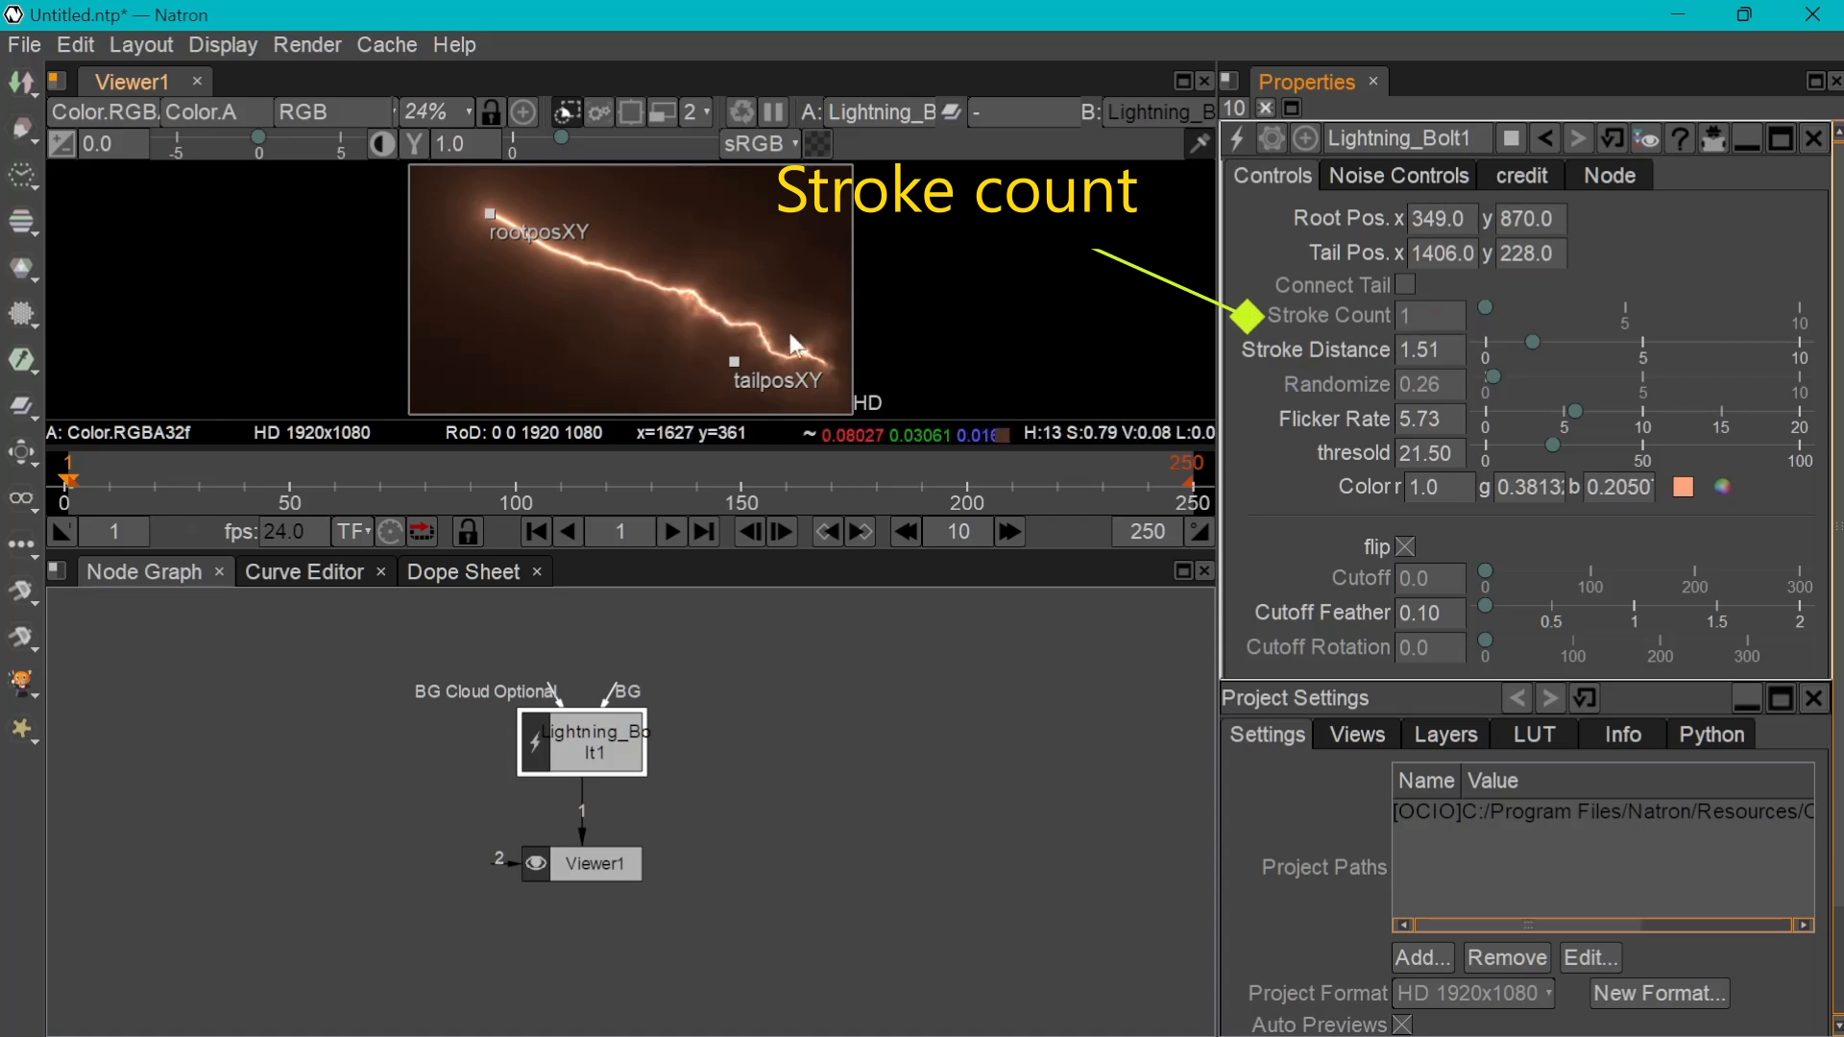
Try Stroke Count values of 2 and 3 on the bolt and restore it to 1
{"action": "left_click_drag", "start_coordinate": [1496, 308], "coordinate": [1508, 307]}
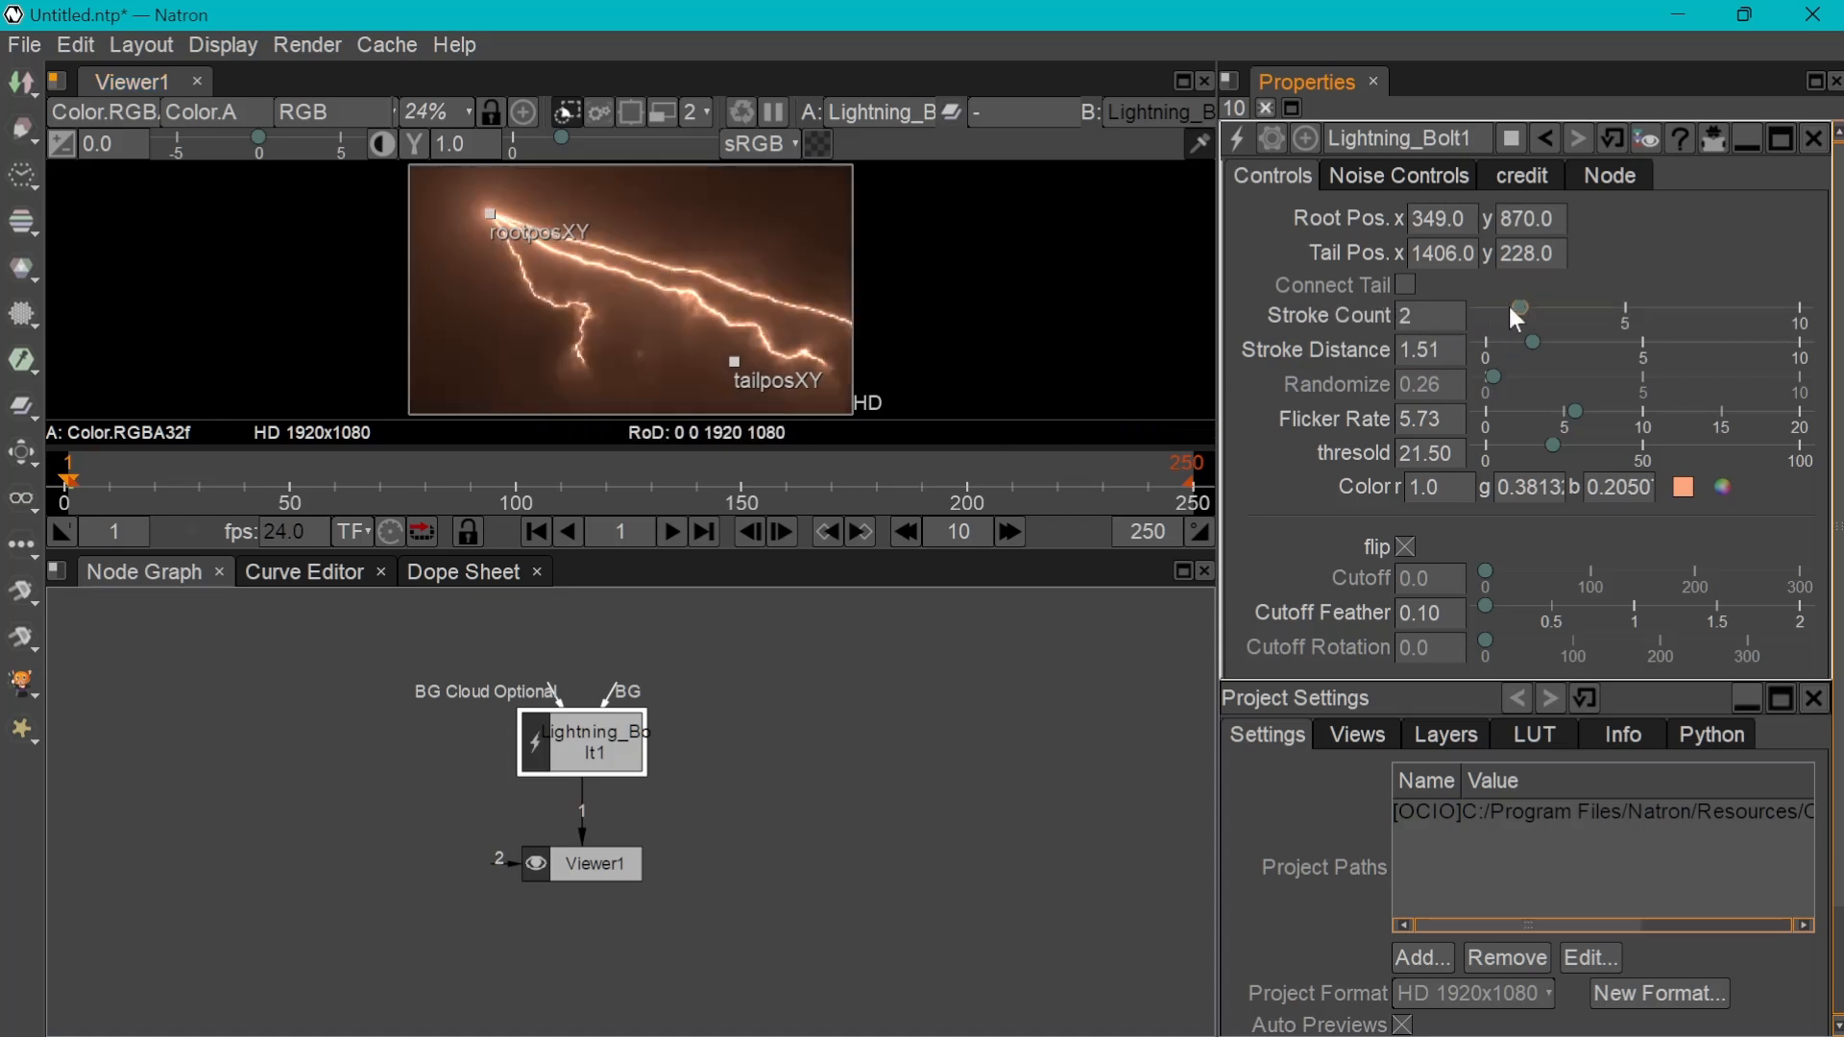
{"action": "left_click", "coordinate": [1421, 325]}
{"action": "left_click_drag", "start_coordinate": [1524, 308], "coordinate": [1545, 309]}
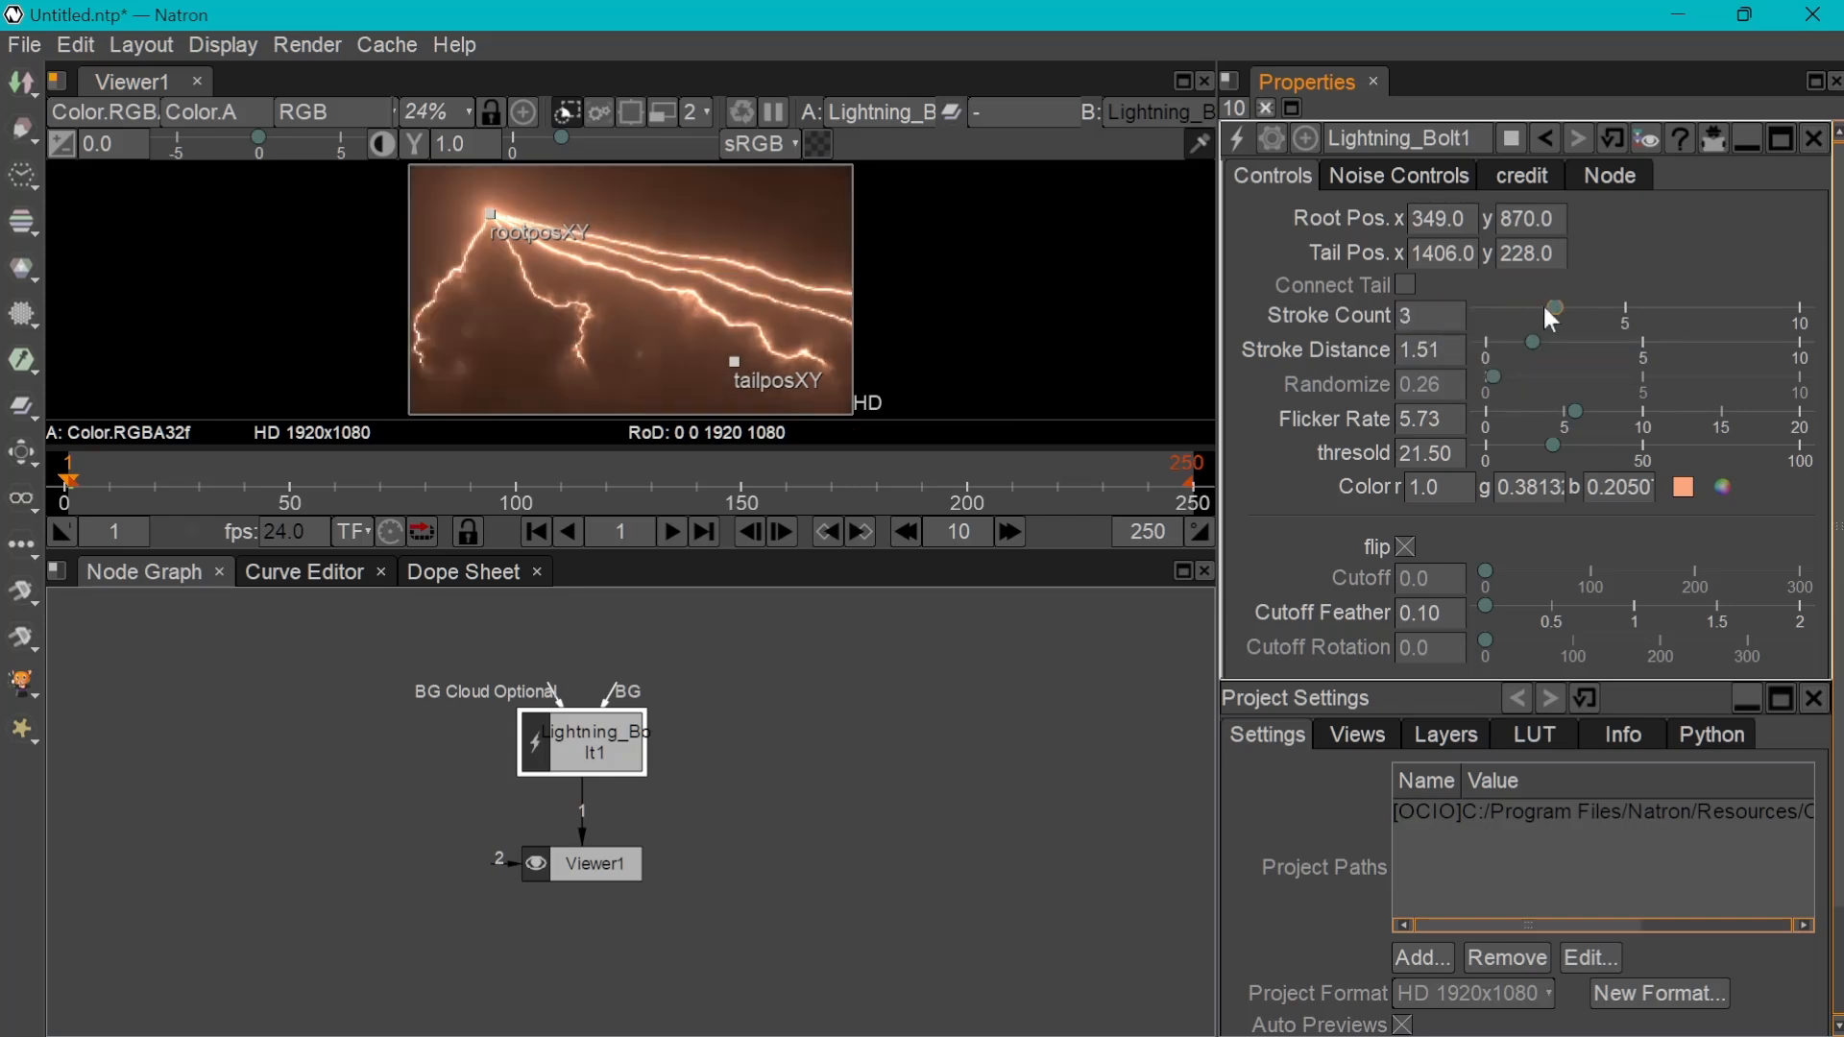
{"action": "left_click", "coordinate": [1396, 327]}
{"action": "type", "text": "1"}
{"action": "key", "text": "Return"}
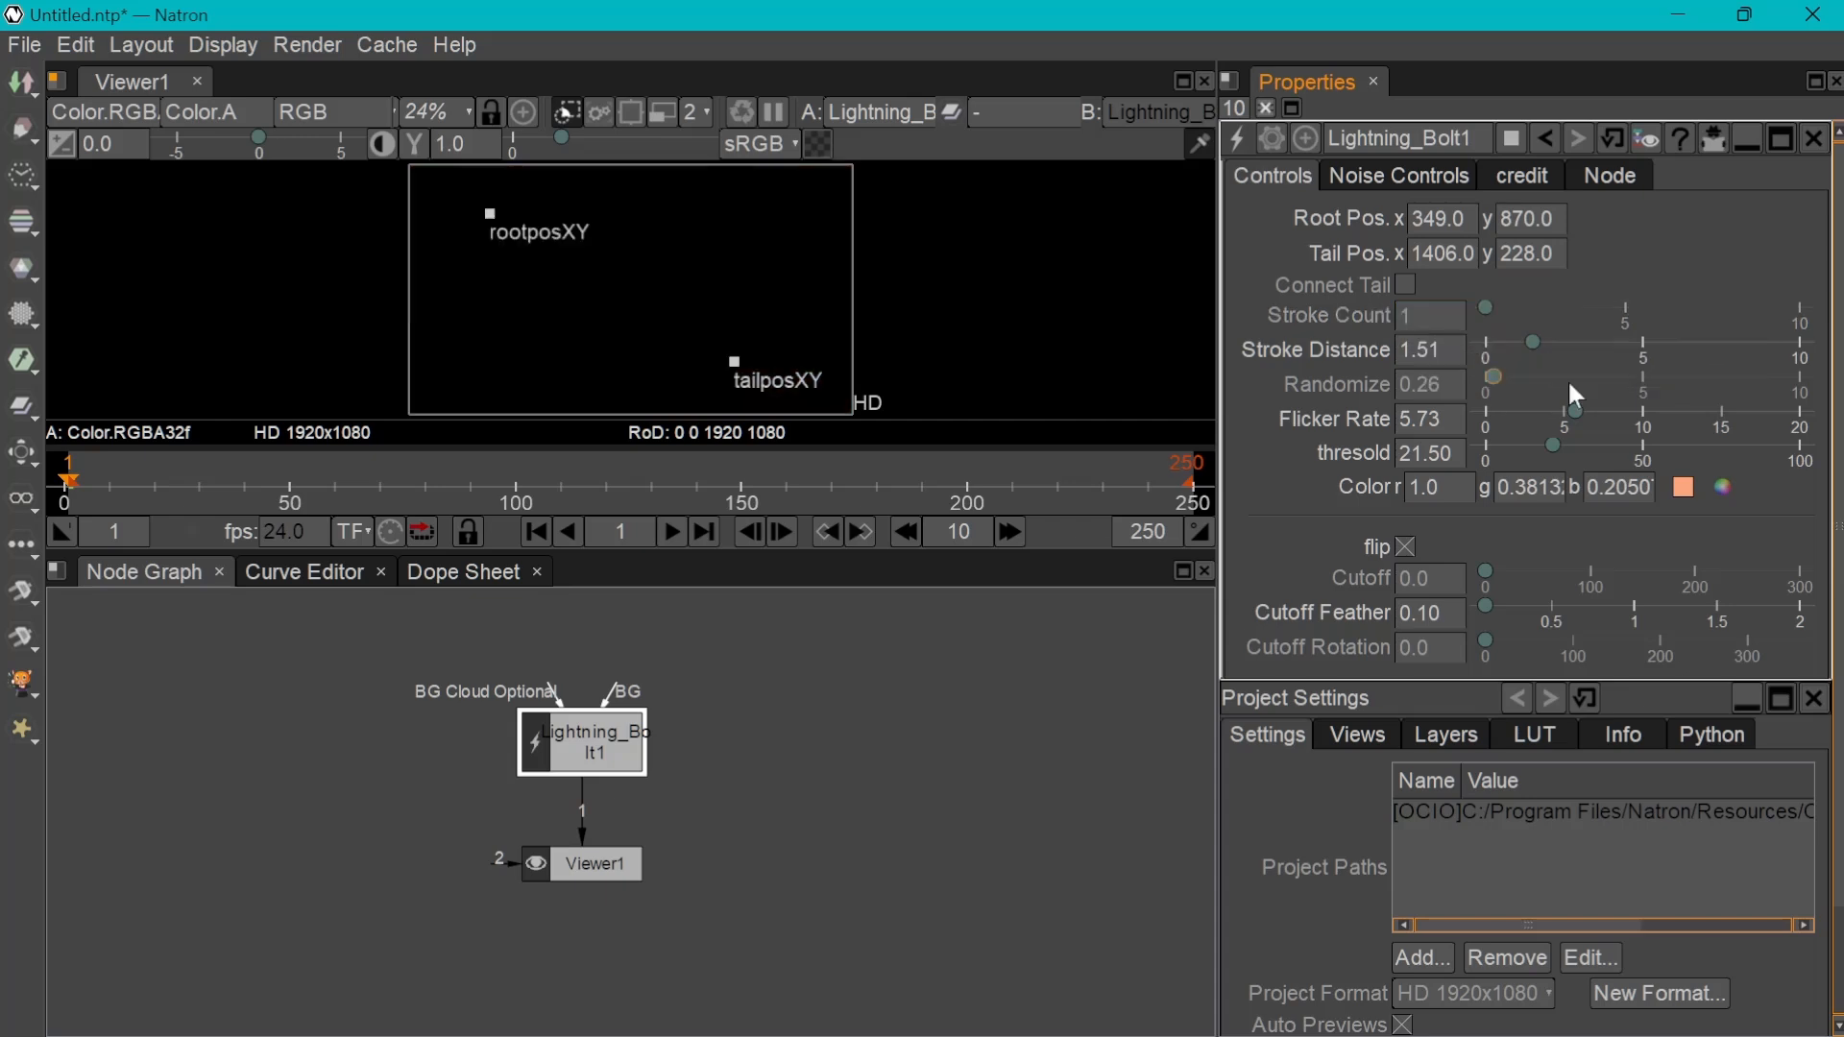
Preview the bolt's animation, and set its Stroke Distance to 1.03 and Randomize to 1.0
{"action": "left_click_drag", "start_coordinate": [561, 732], "coordinate": [561, 711]}
{"action": "left_click", "coordinate": [671, 530]}
{"action": "left_click", "coordinate": [670, 530]}
{"action": "left_click", "coordinate": [670, 530]}
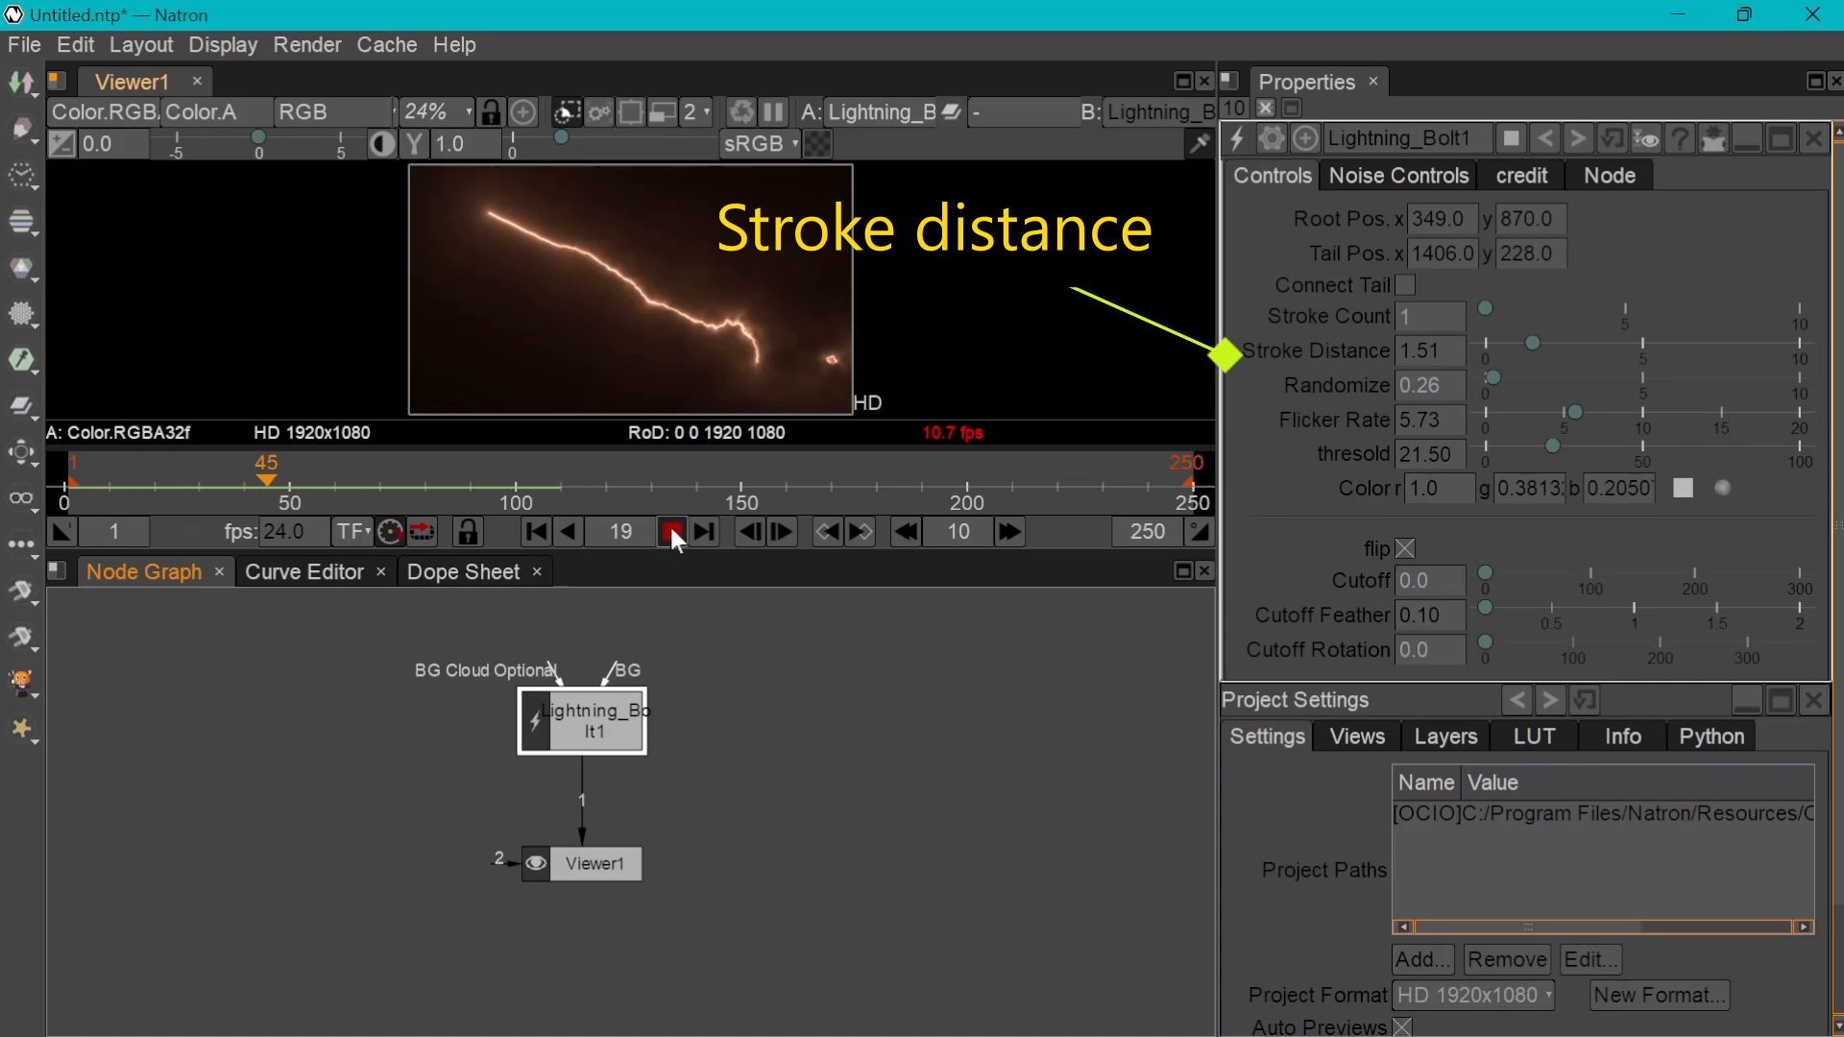
{"action": "left_click", "coordinate": [671, 530]}
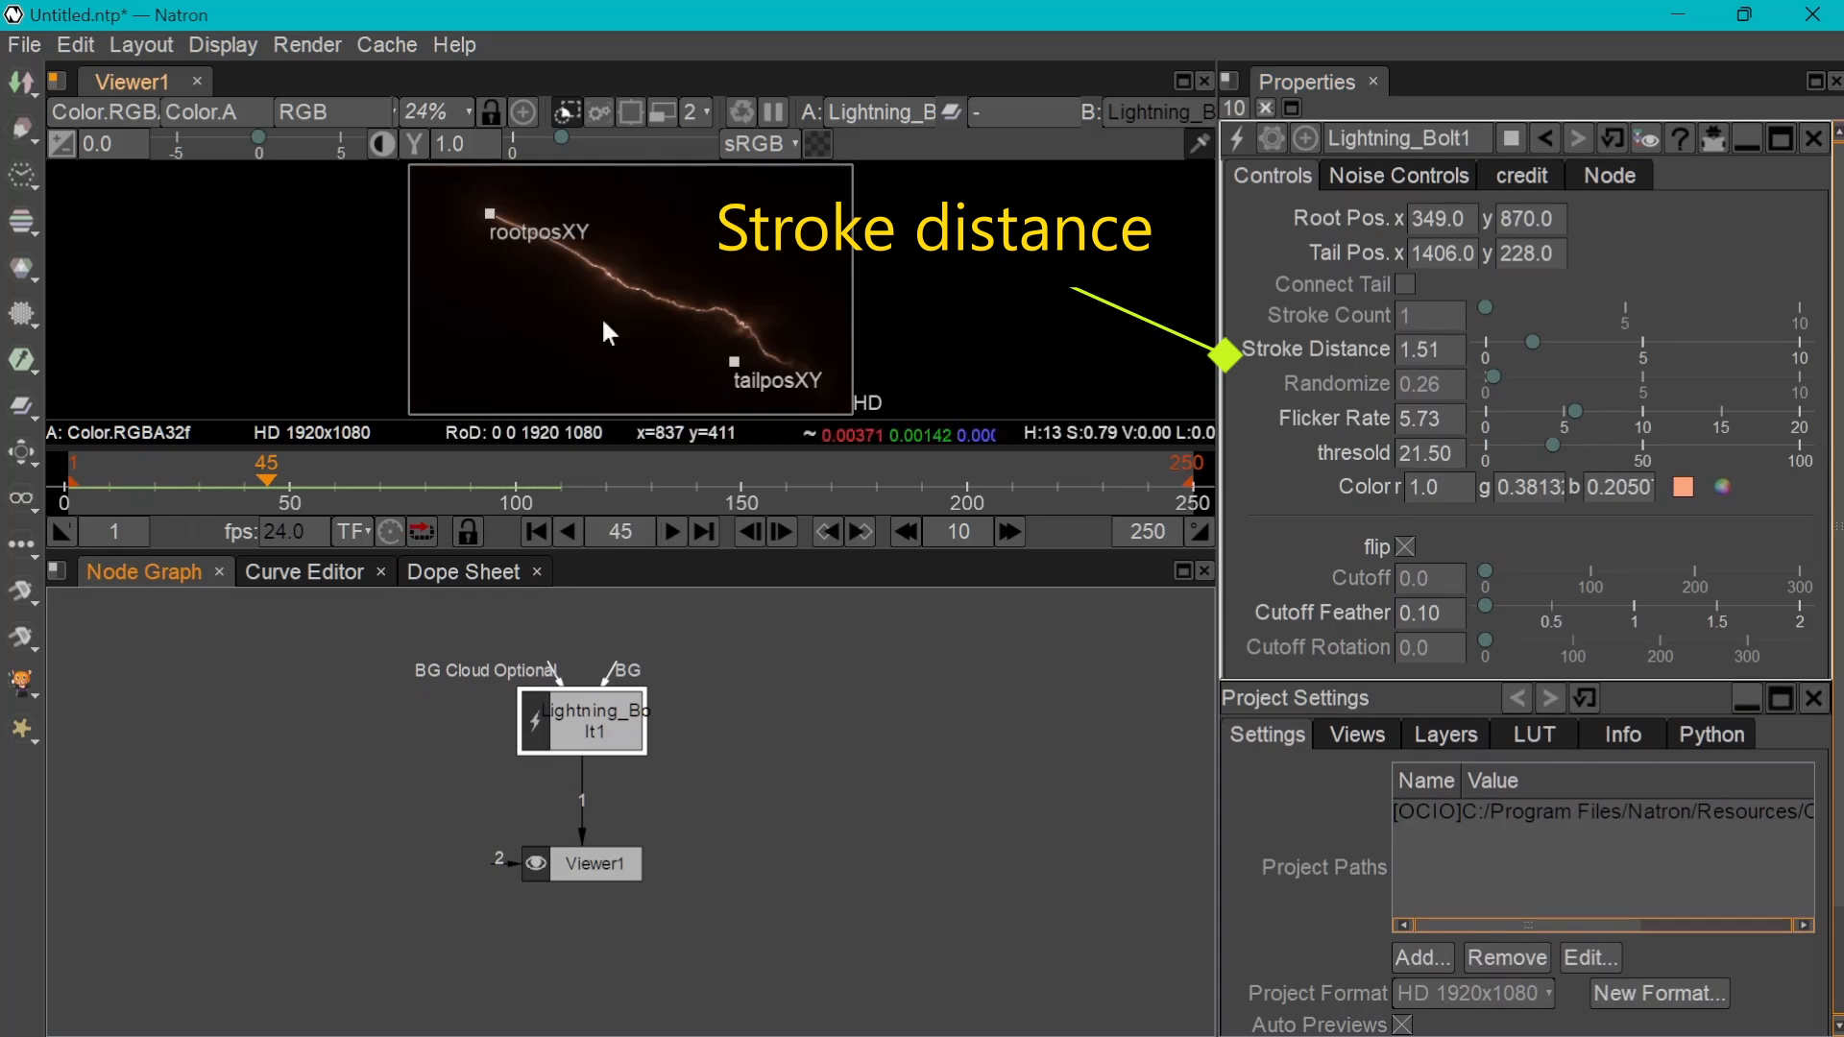
{"action": "left_click_drag", "start_coordinate": [1448, 351], "coordinate": [1406, 354]}
{"action": "mouse_move", "coordinate": [1534, 343]}
{"action": "left_mouse_down"}
{"action": "mouse_move", "coordinate": [1652, 344]}
{"action": "mouse_move", "coordinate": [1513, 365]}
{"action": "mouse_move", "coordinate": [1518, 380]}
{"action": "left_mouse_up"}
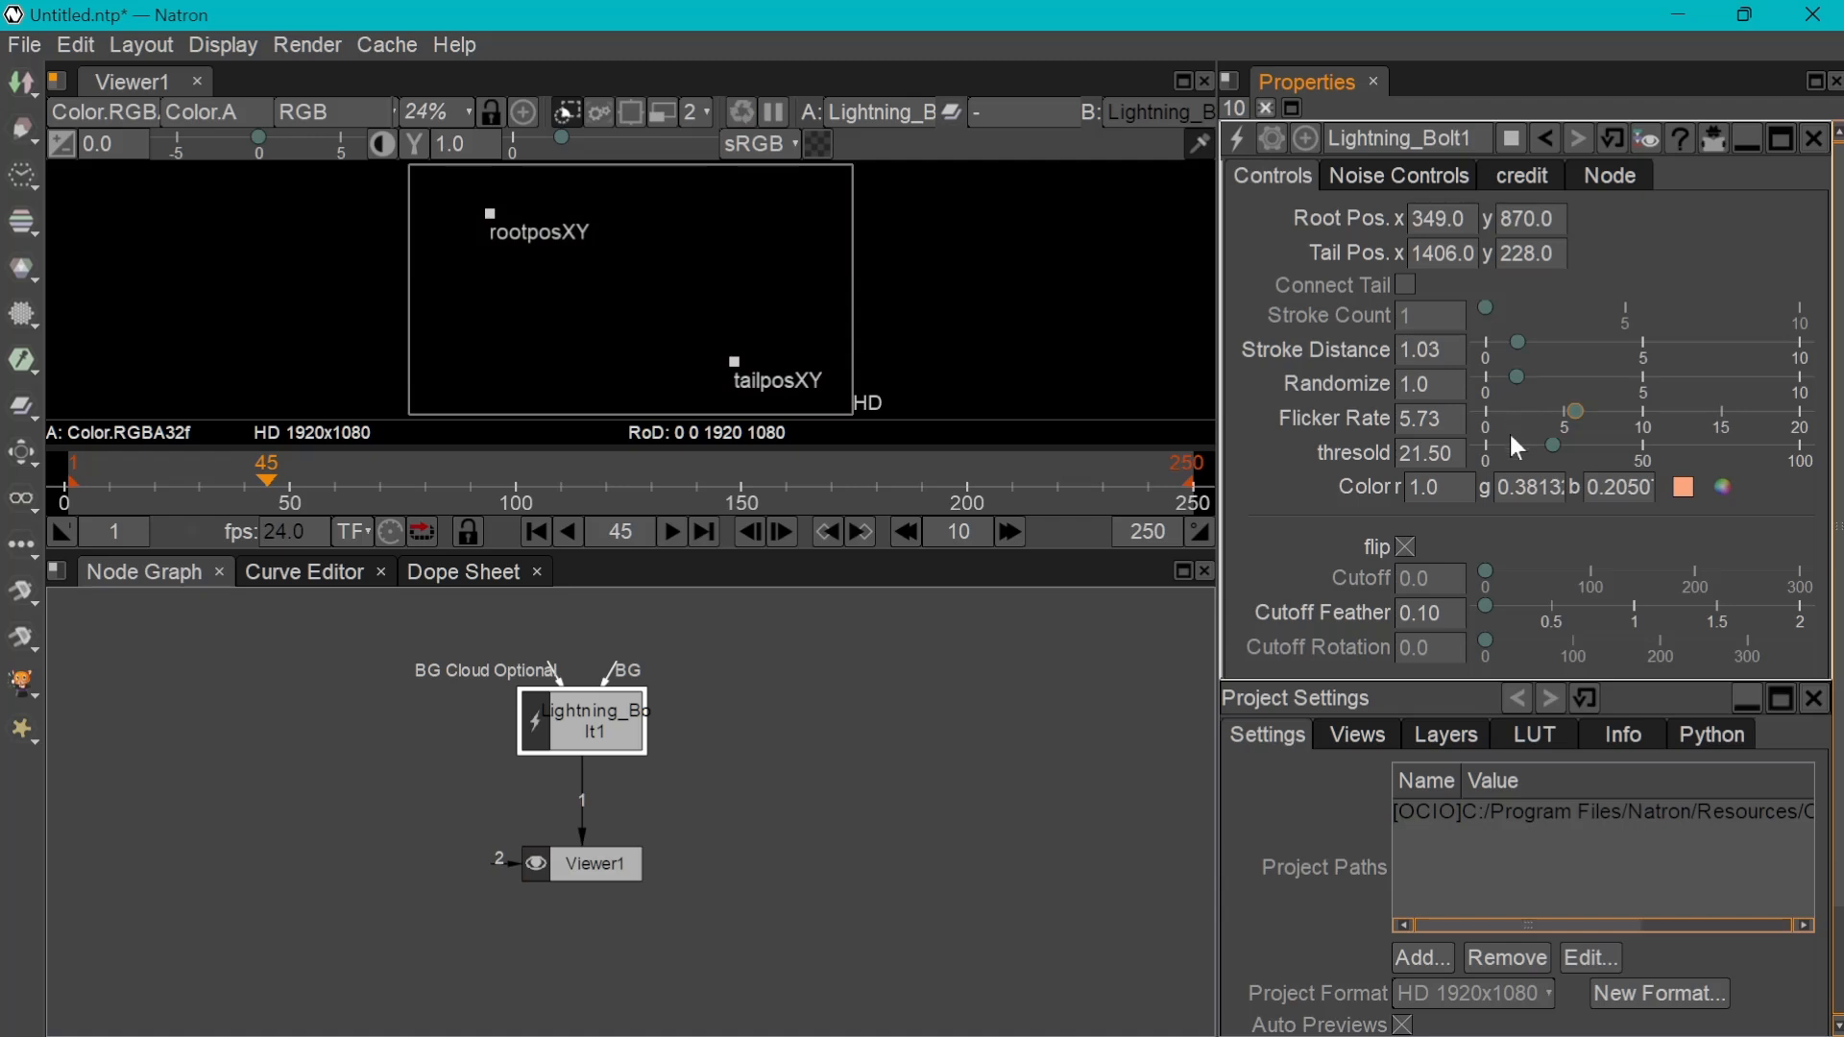
Change the lightning bolt's color to blue #53aff1 and preview the playback
{"action": "left_click", "coordinate": [1726, 488]}
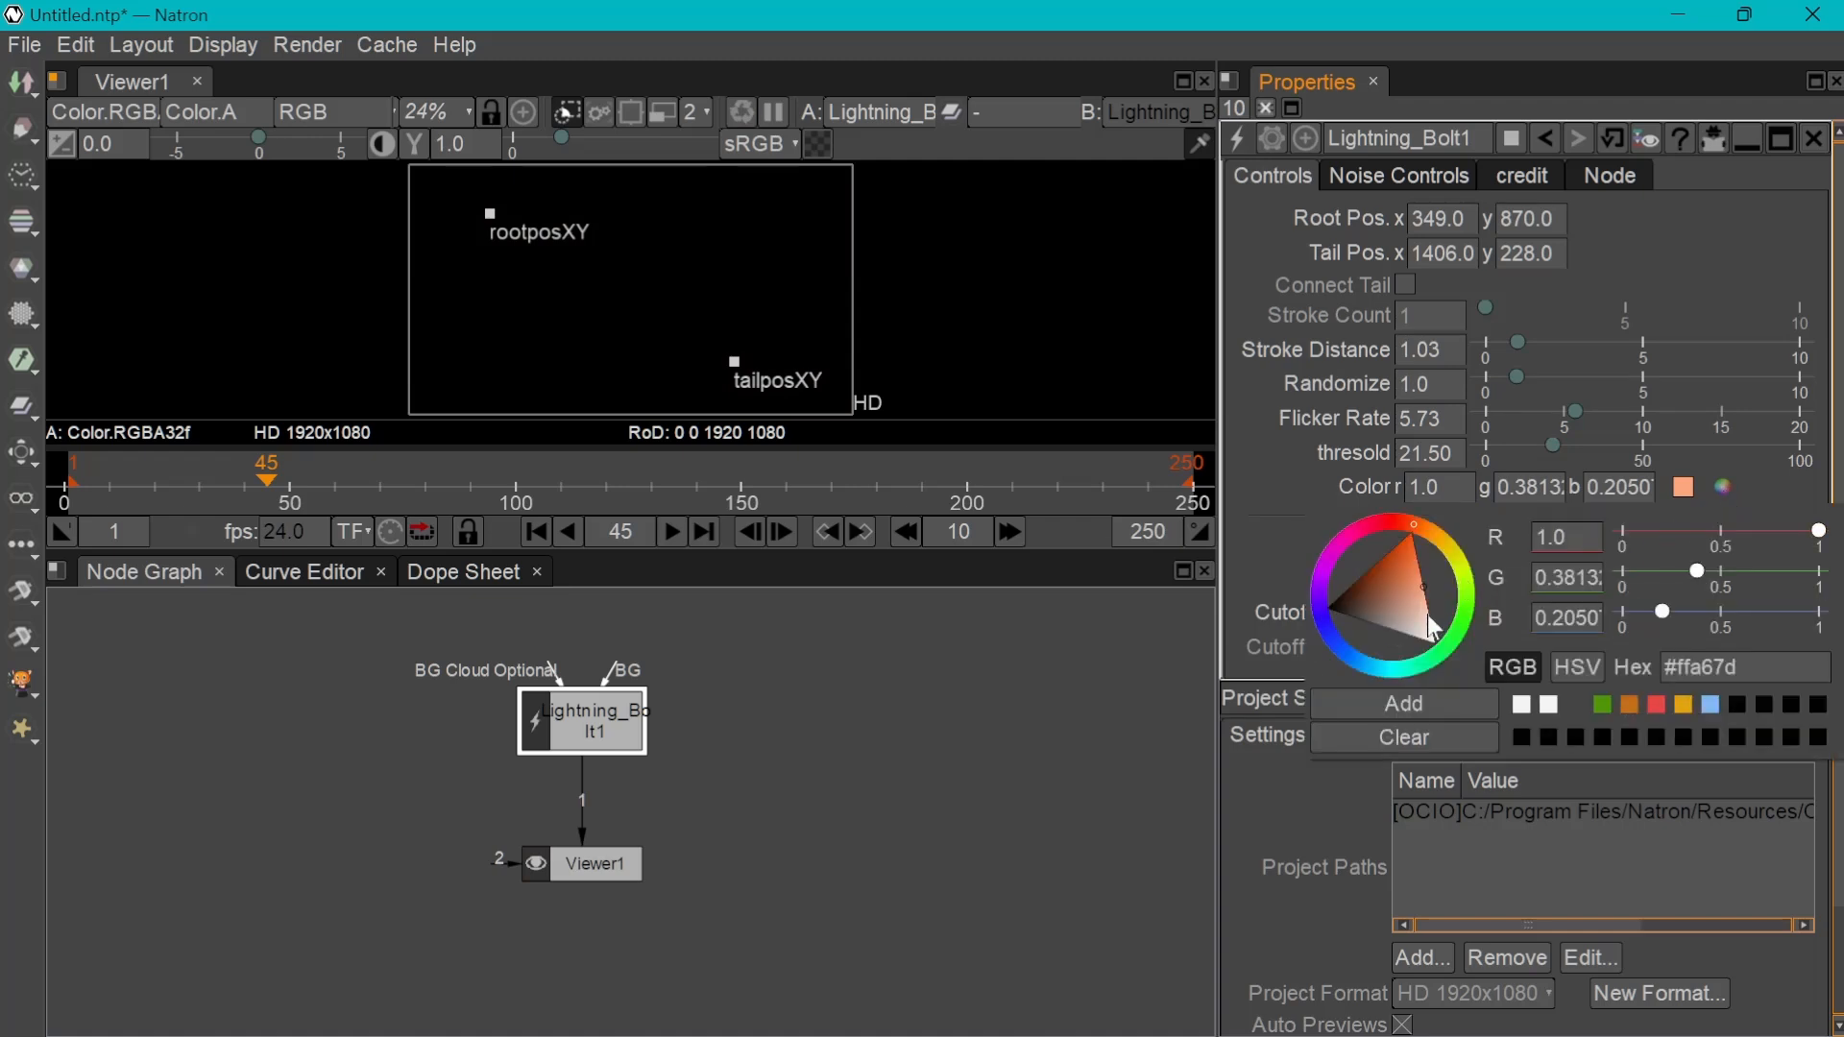
{"action": "left_click", "coordinate": [1362, 660]}
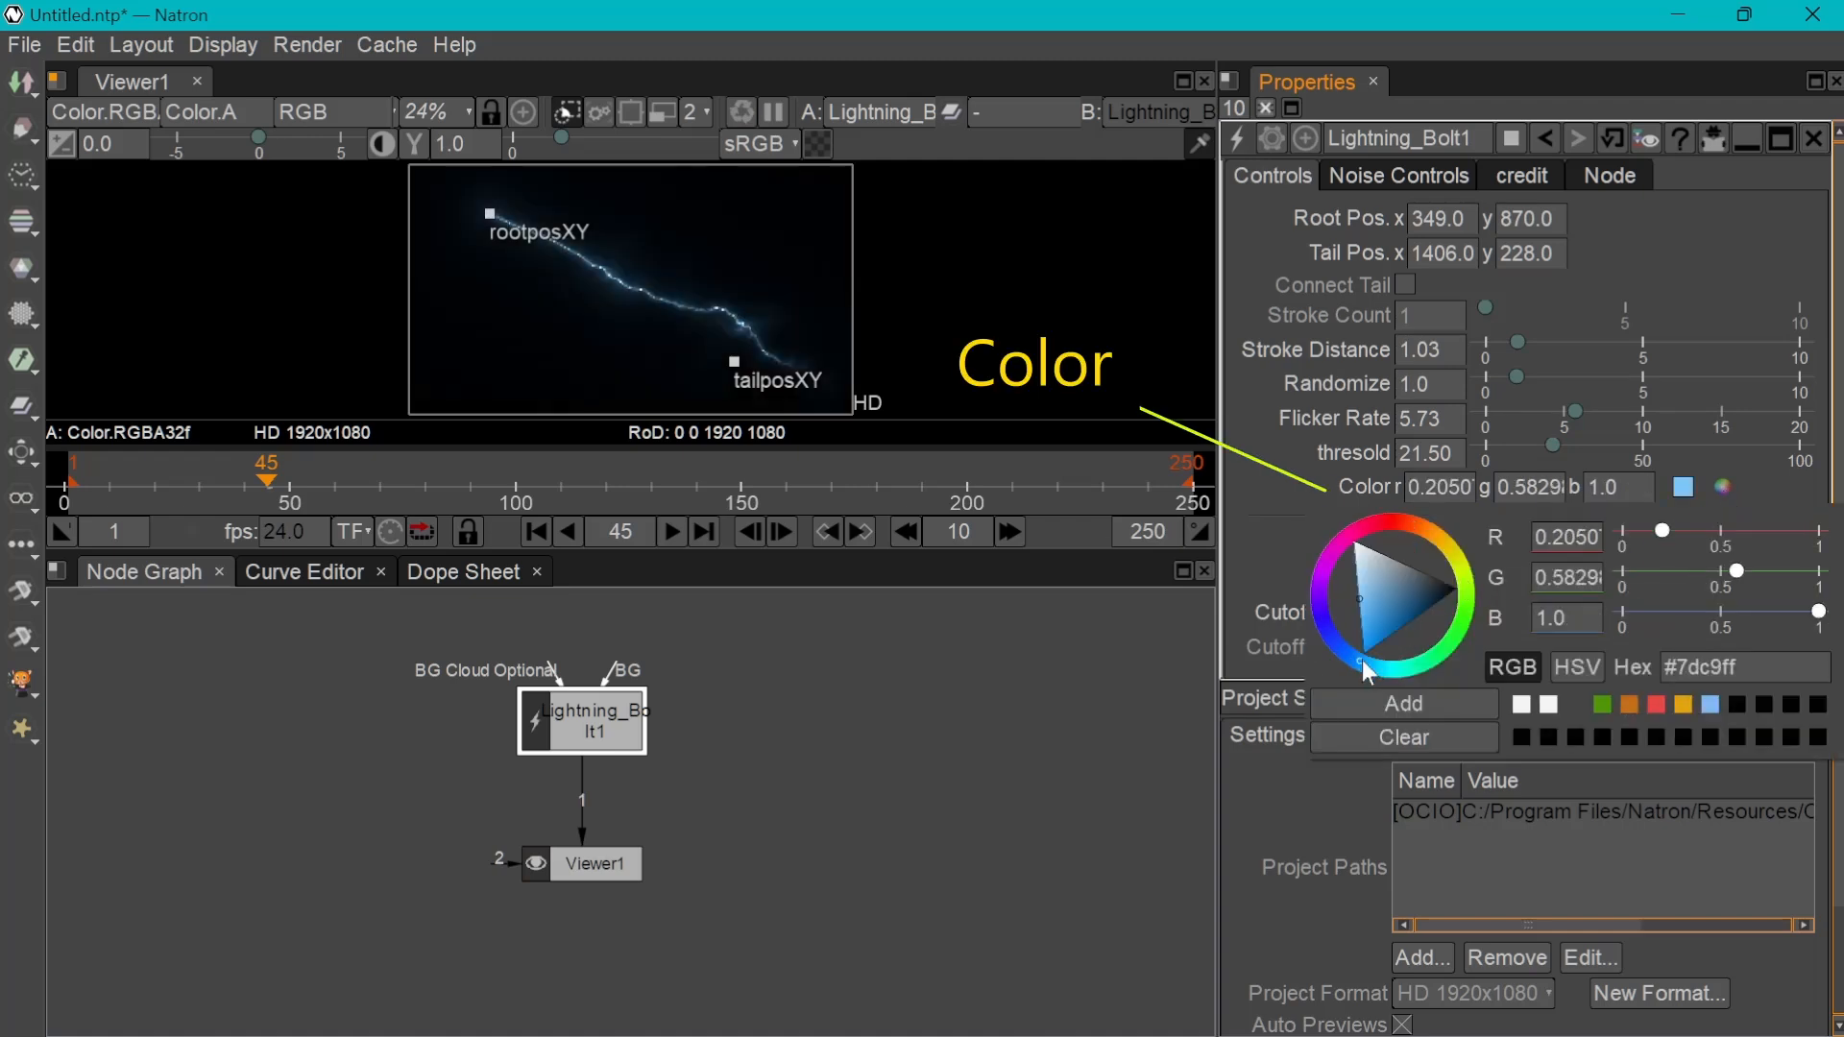
{"action": "left_click", "coordinate": [1366, 616]}
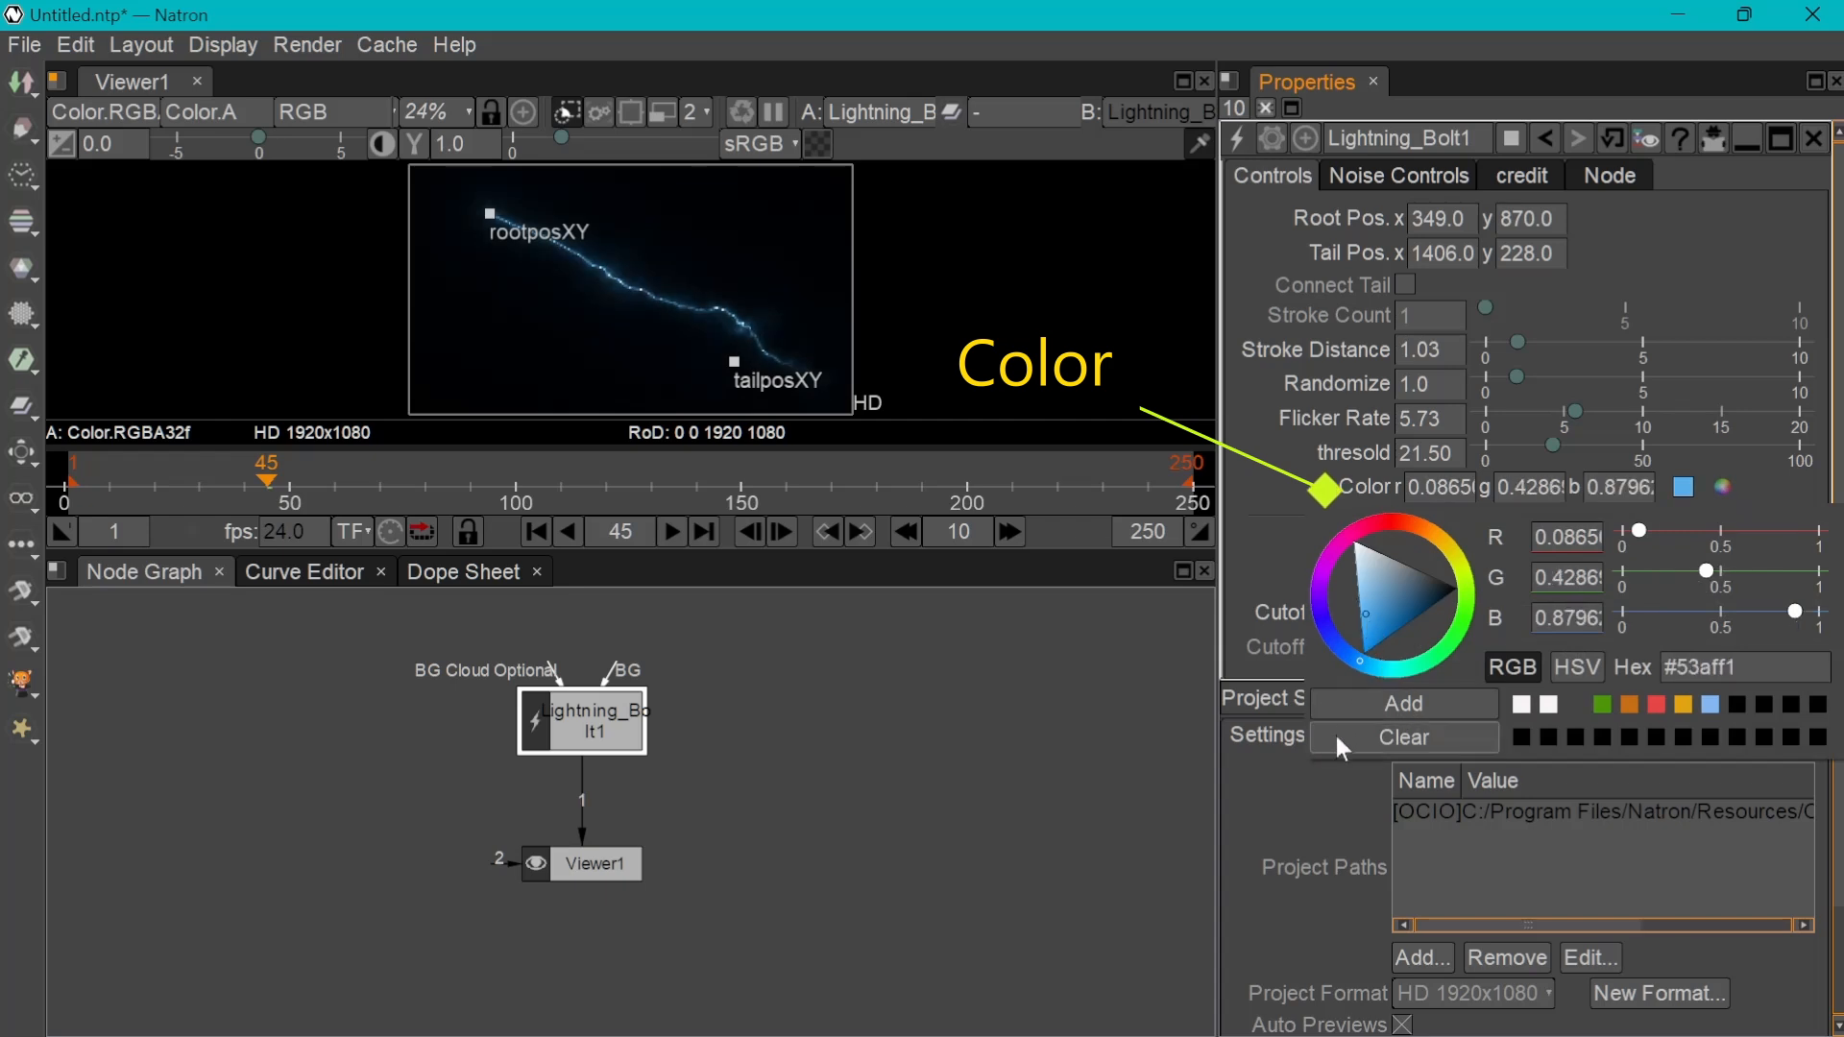
{"action": "left_click", "coordinate": [975, 684]}
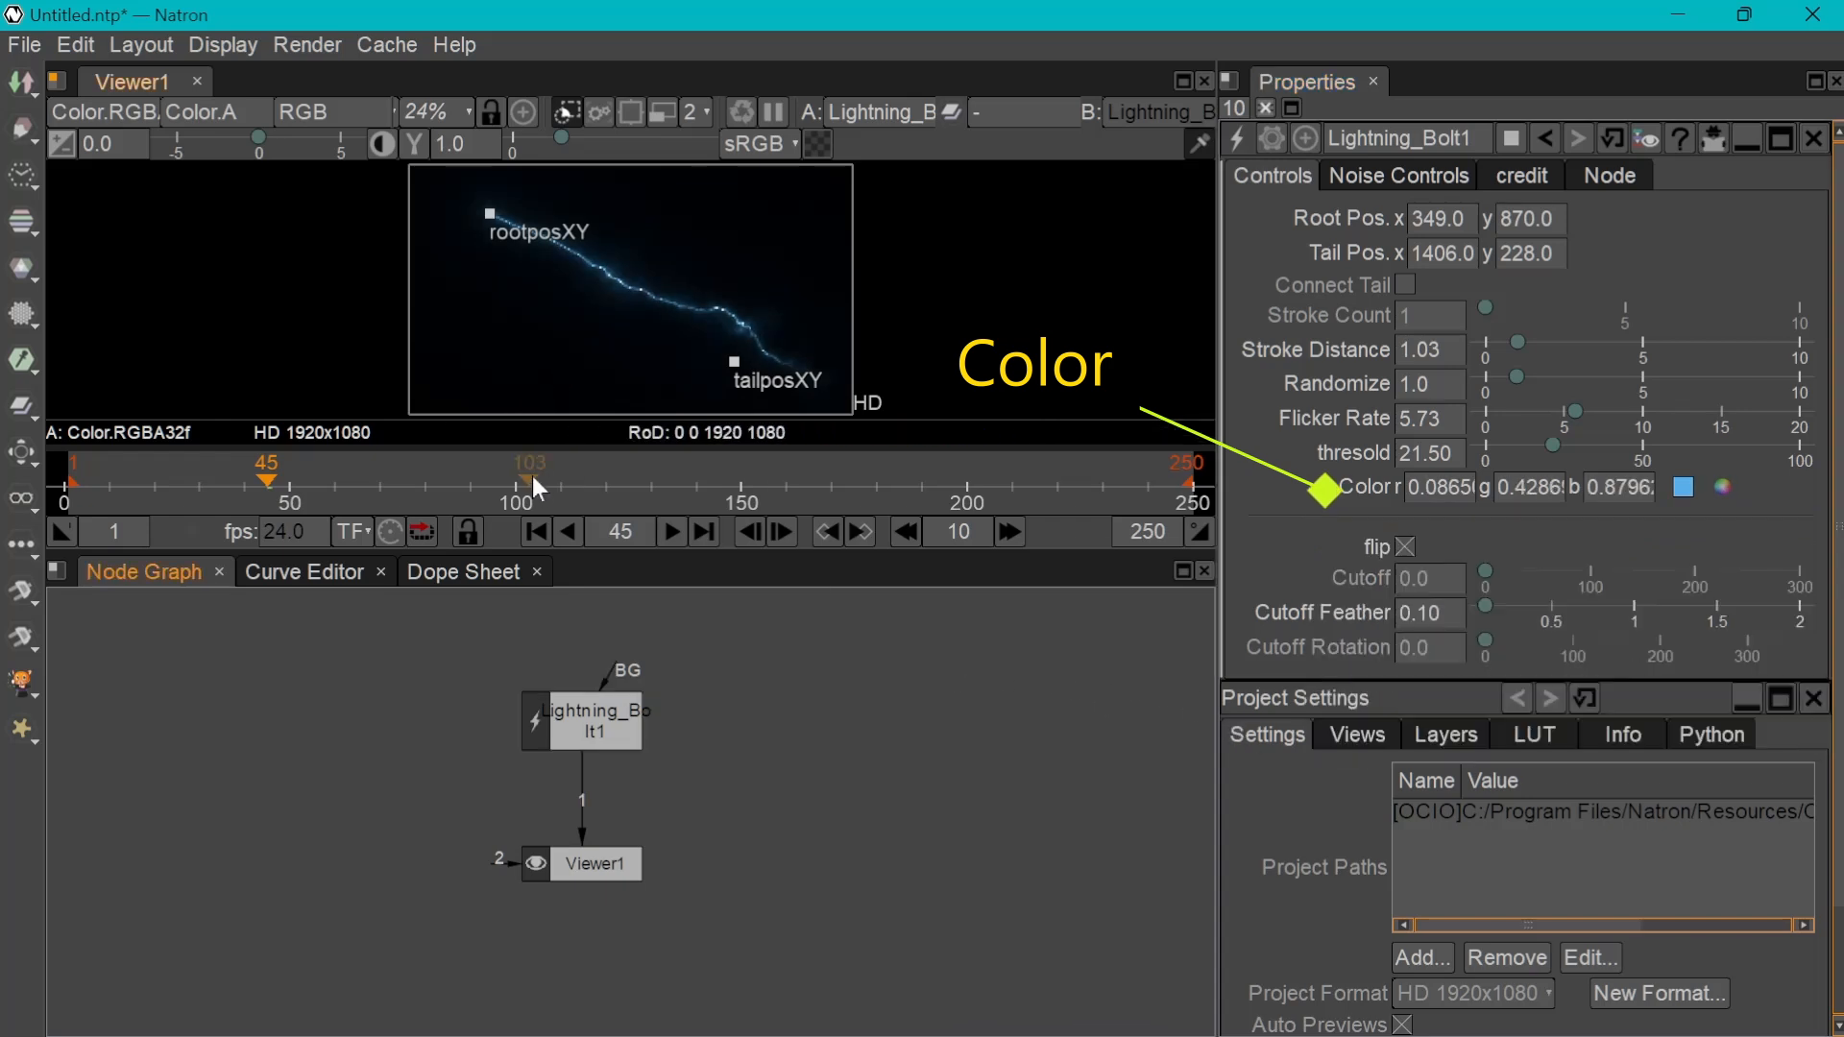
{"action": "left_click", "coordinate": [662, 534]}
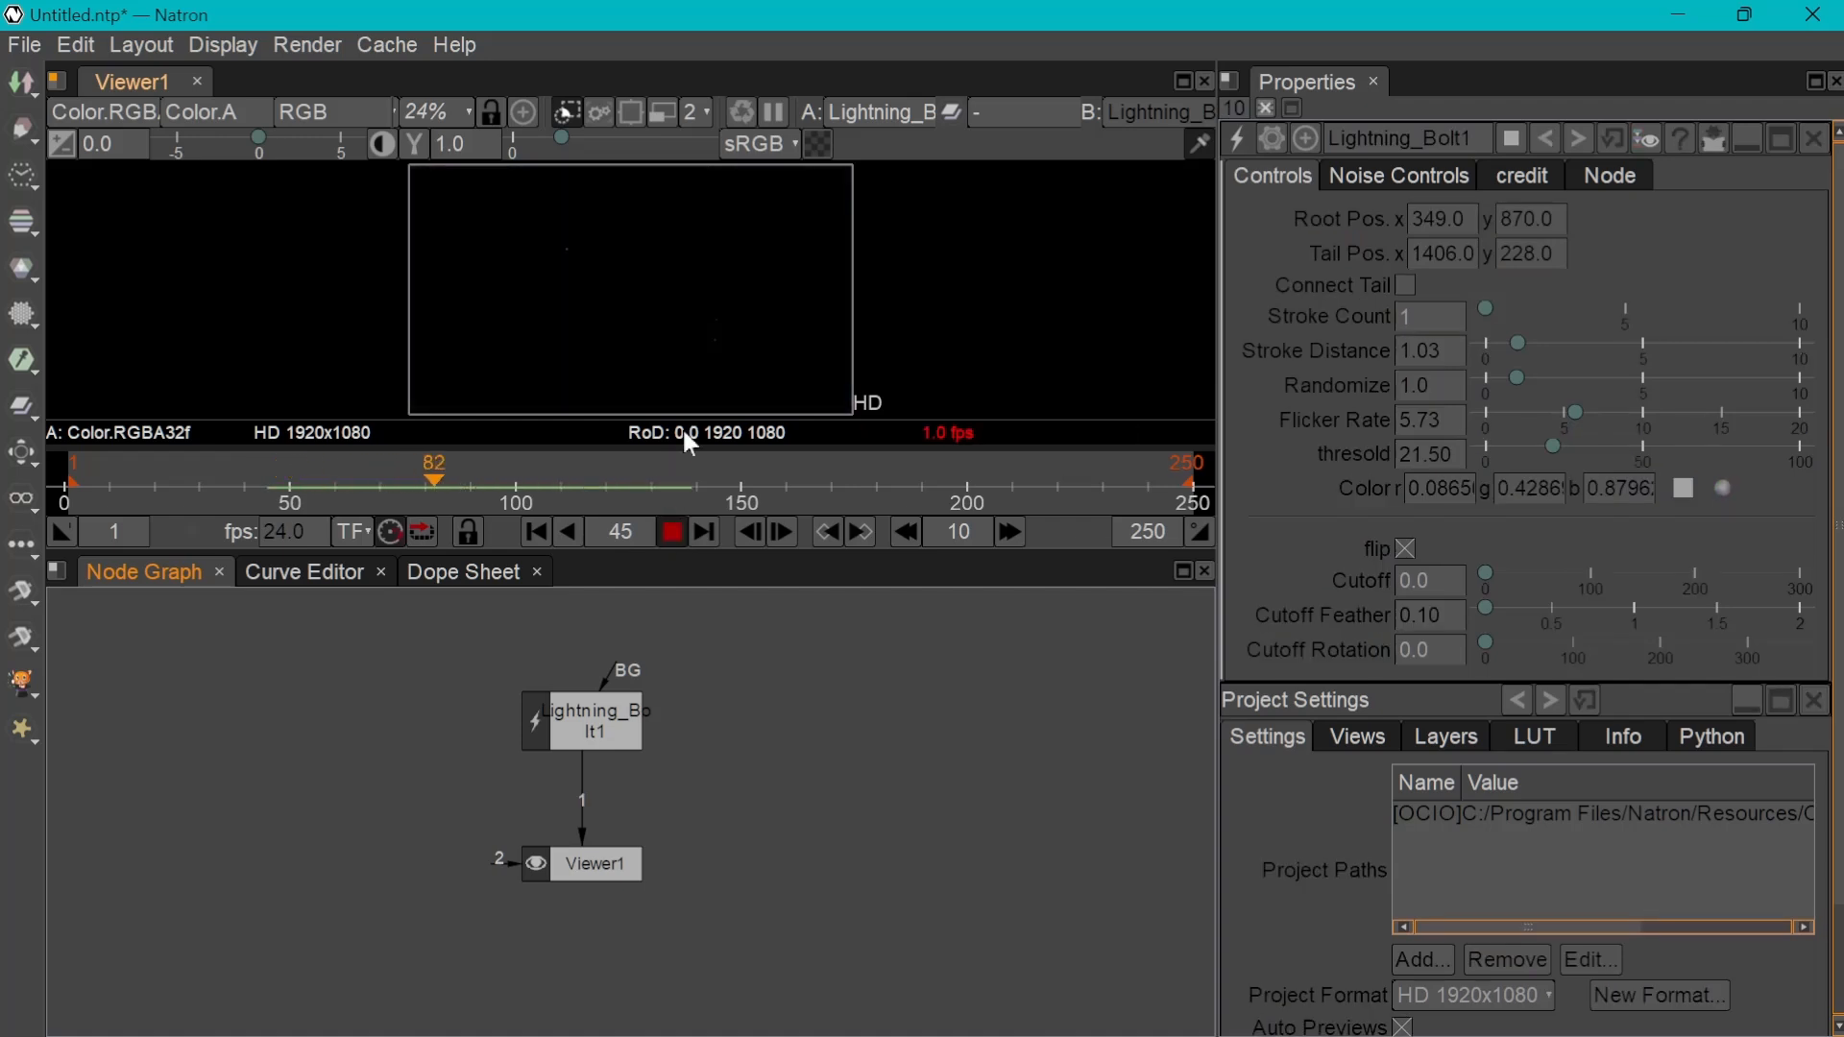
{"action": "left_click", "coordinate": [673, 532]}
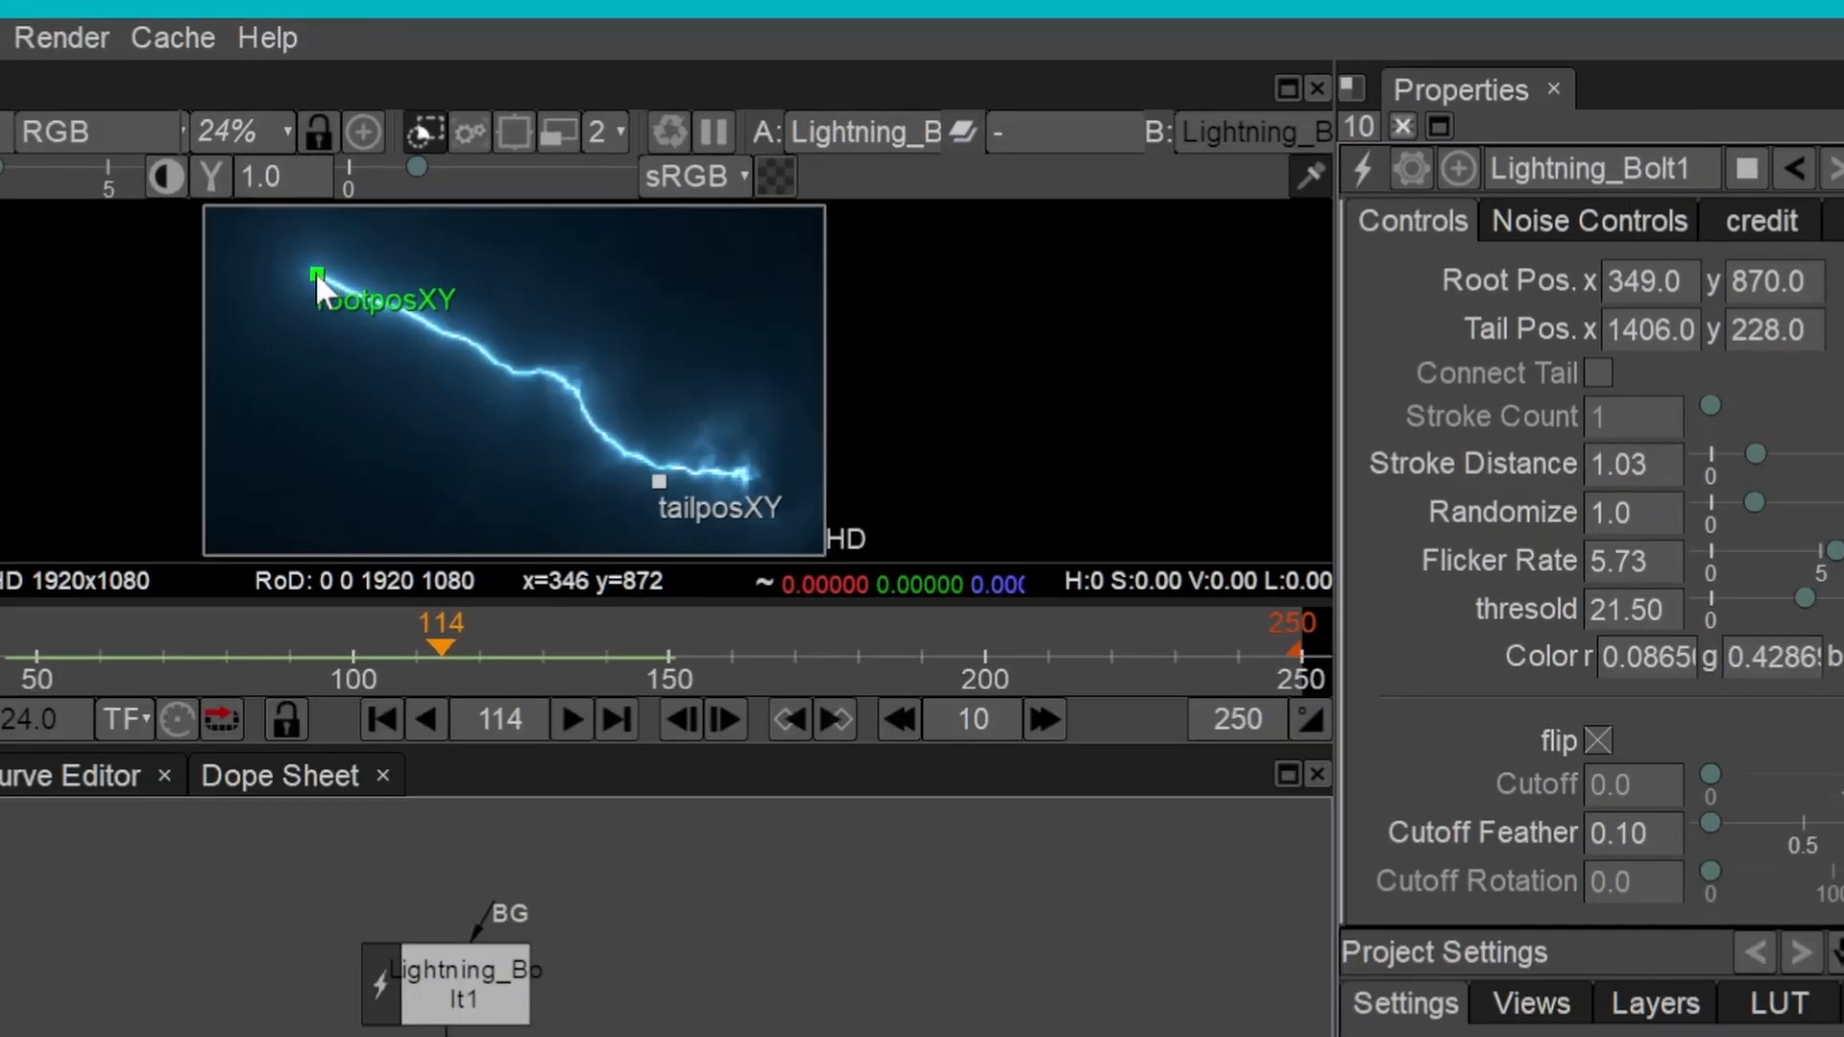
Move the bolt's root point to about x 1357, y 939, and play the animation from the first frame
{"action": "left_click_drag", "start_coordinate": [493, 212], "coordinate": [525, 206]}
{"action": "left_click_drag", "start_coordinate": [365, 263], "coordinate": [644, 250]}
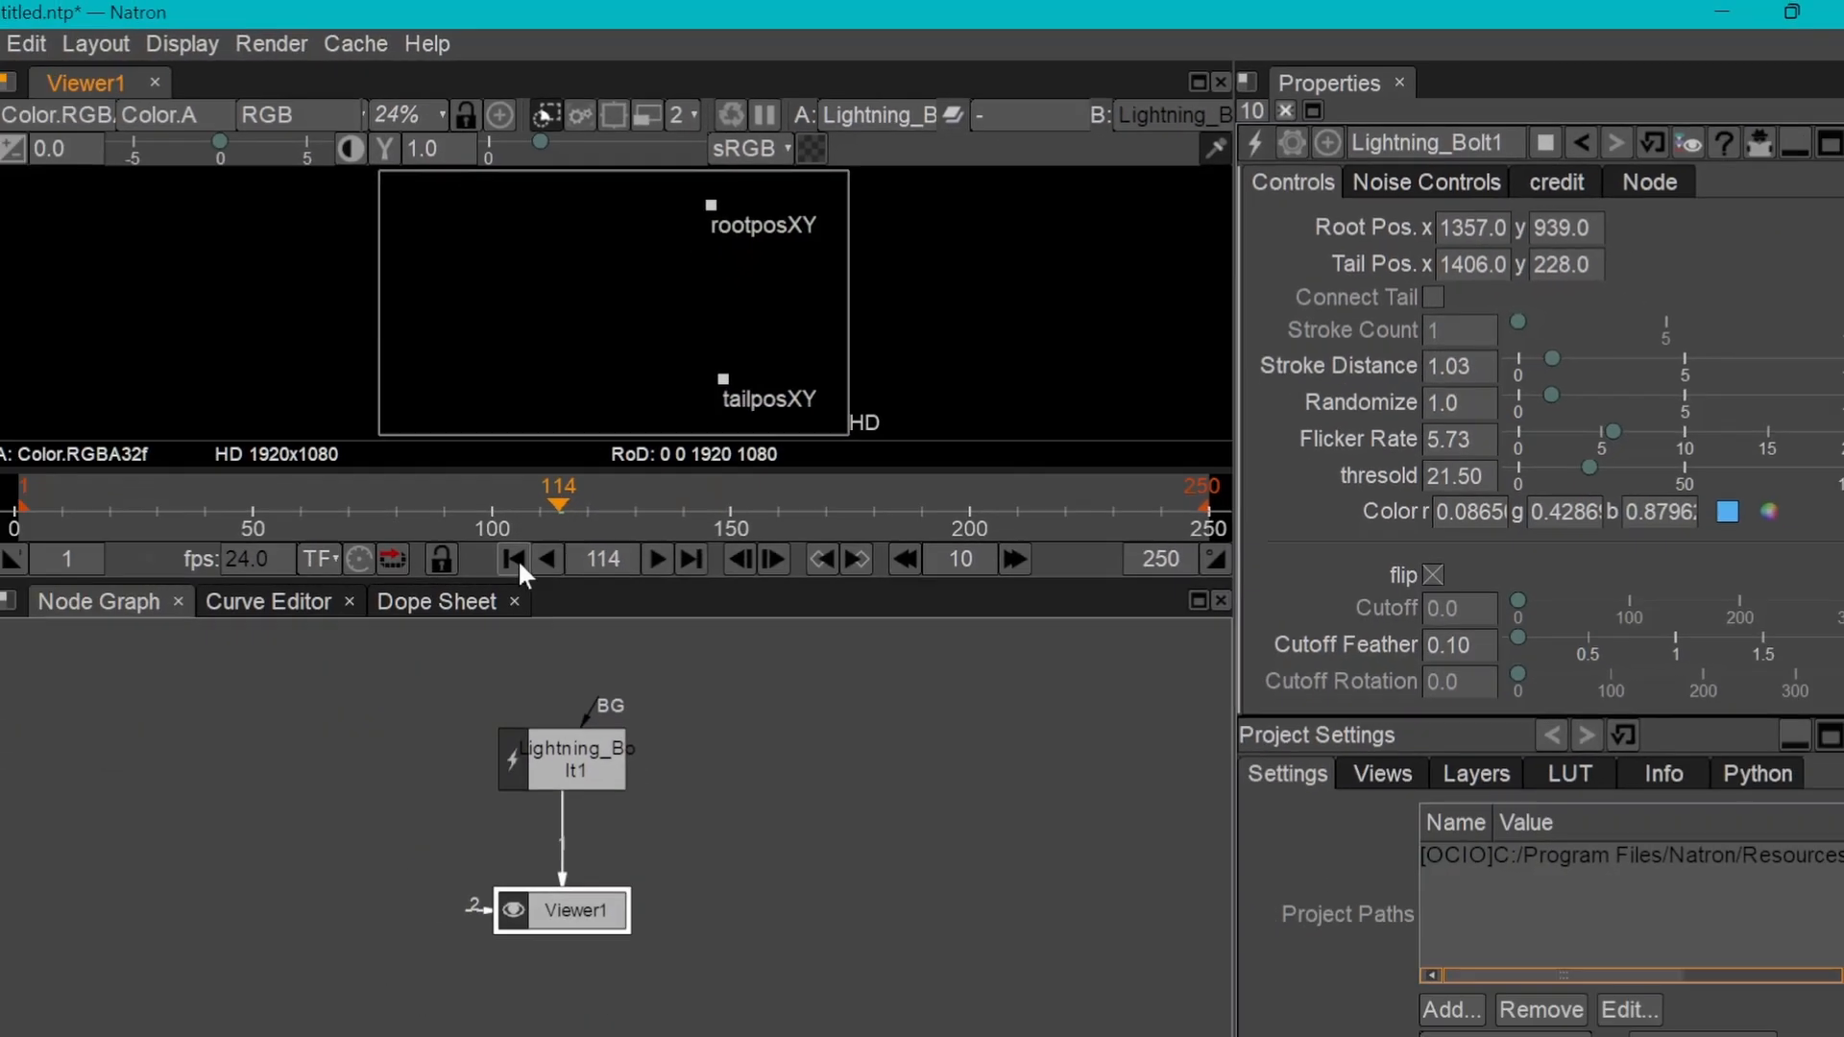
{"action": "left_click", "coordinate": [383, 720]}
{"action": "left_click", "coordinate": [675, 528]}
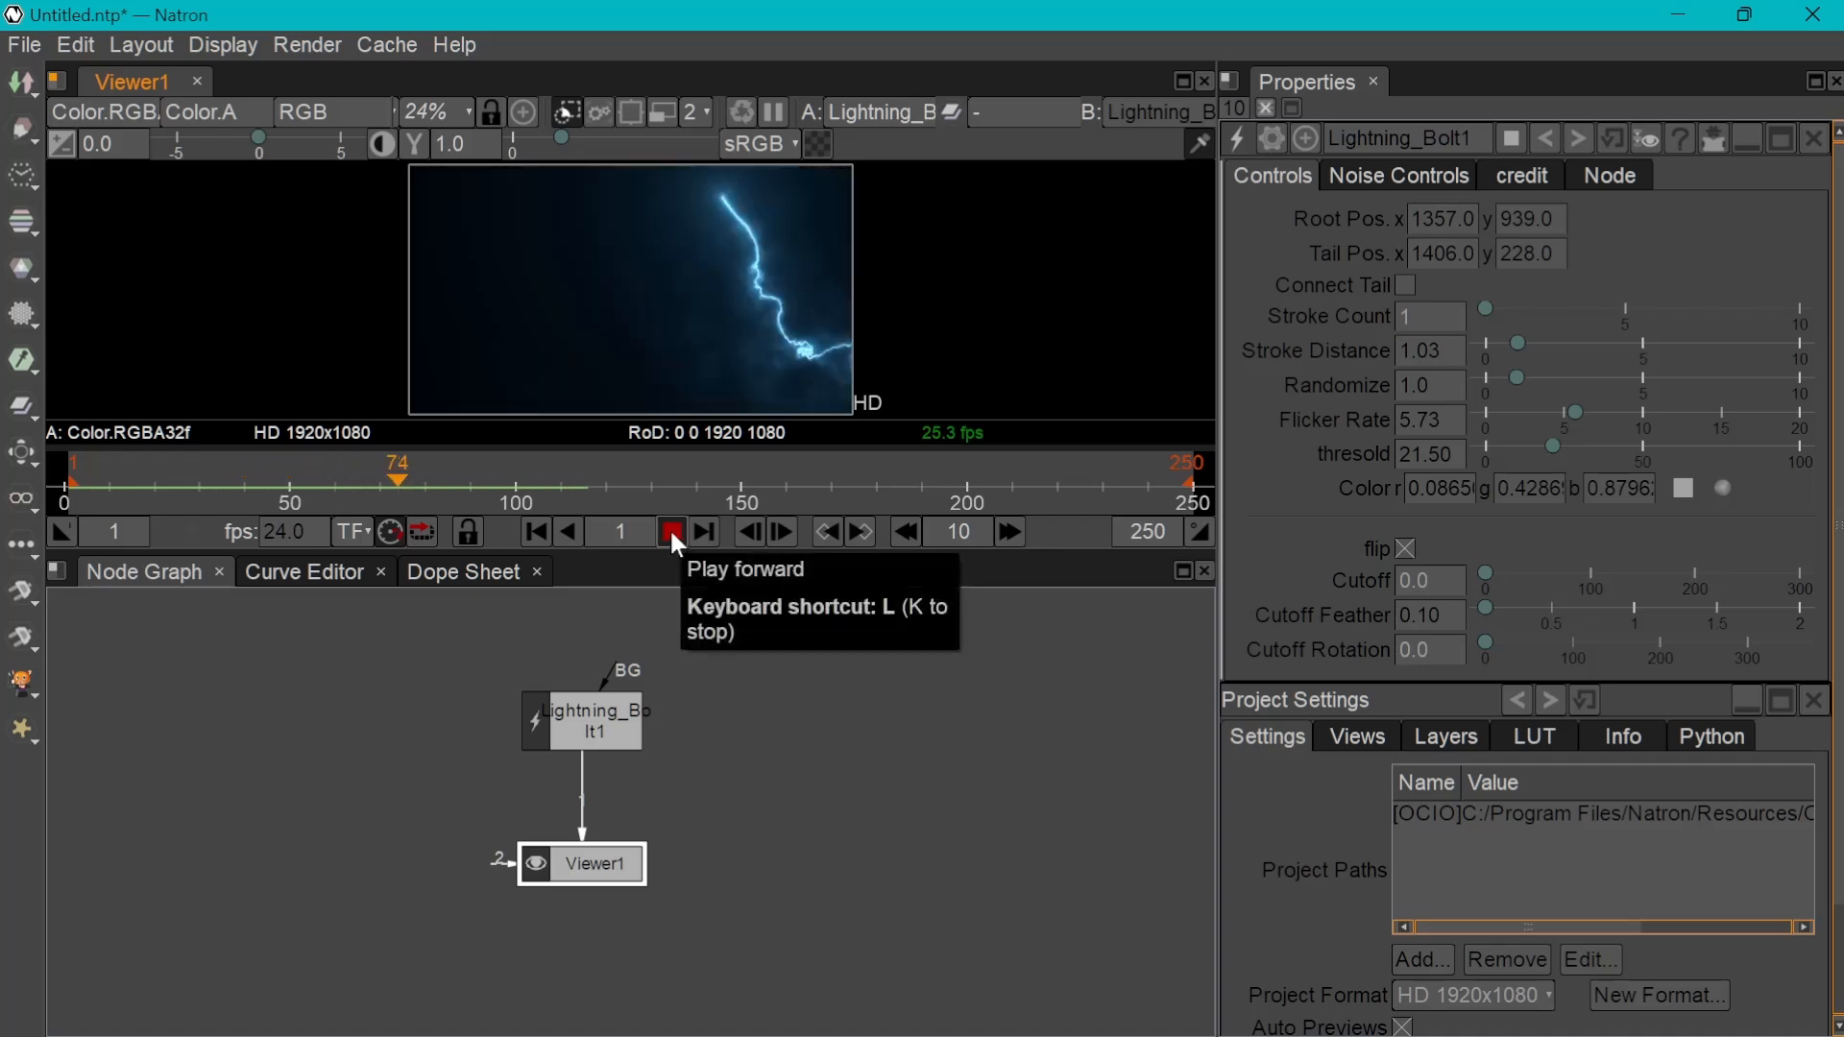
{"action": "left_click", "coordinate": [671, 527]}
{"action": "left_click", "coordinate": [536, 531]}
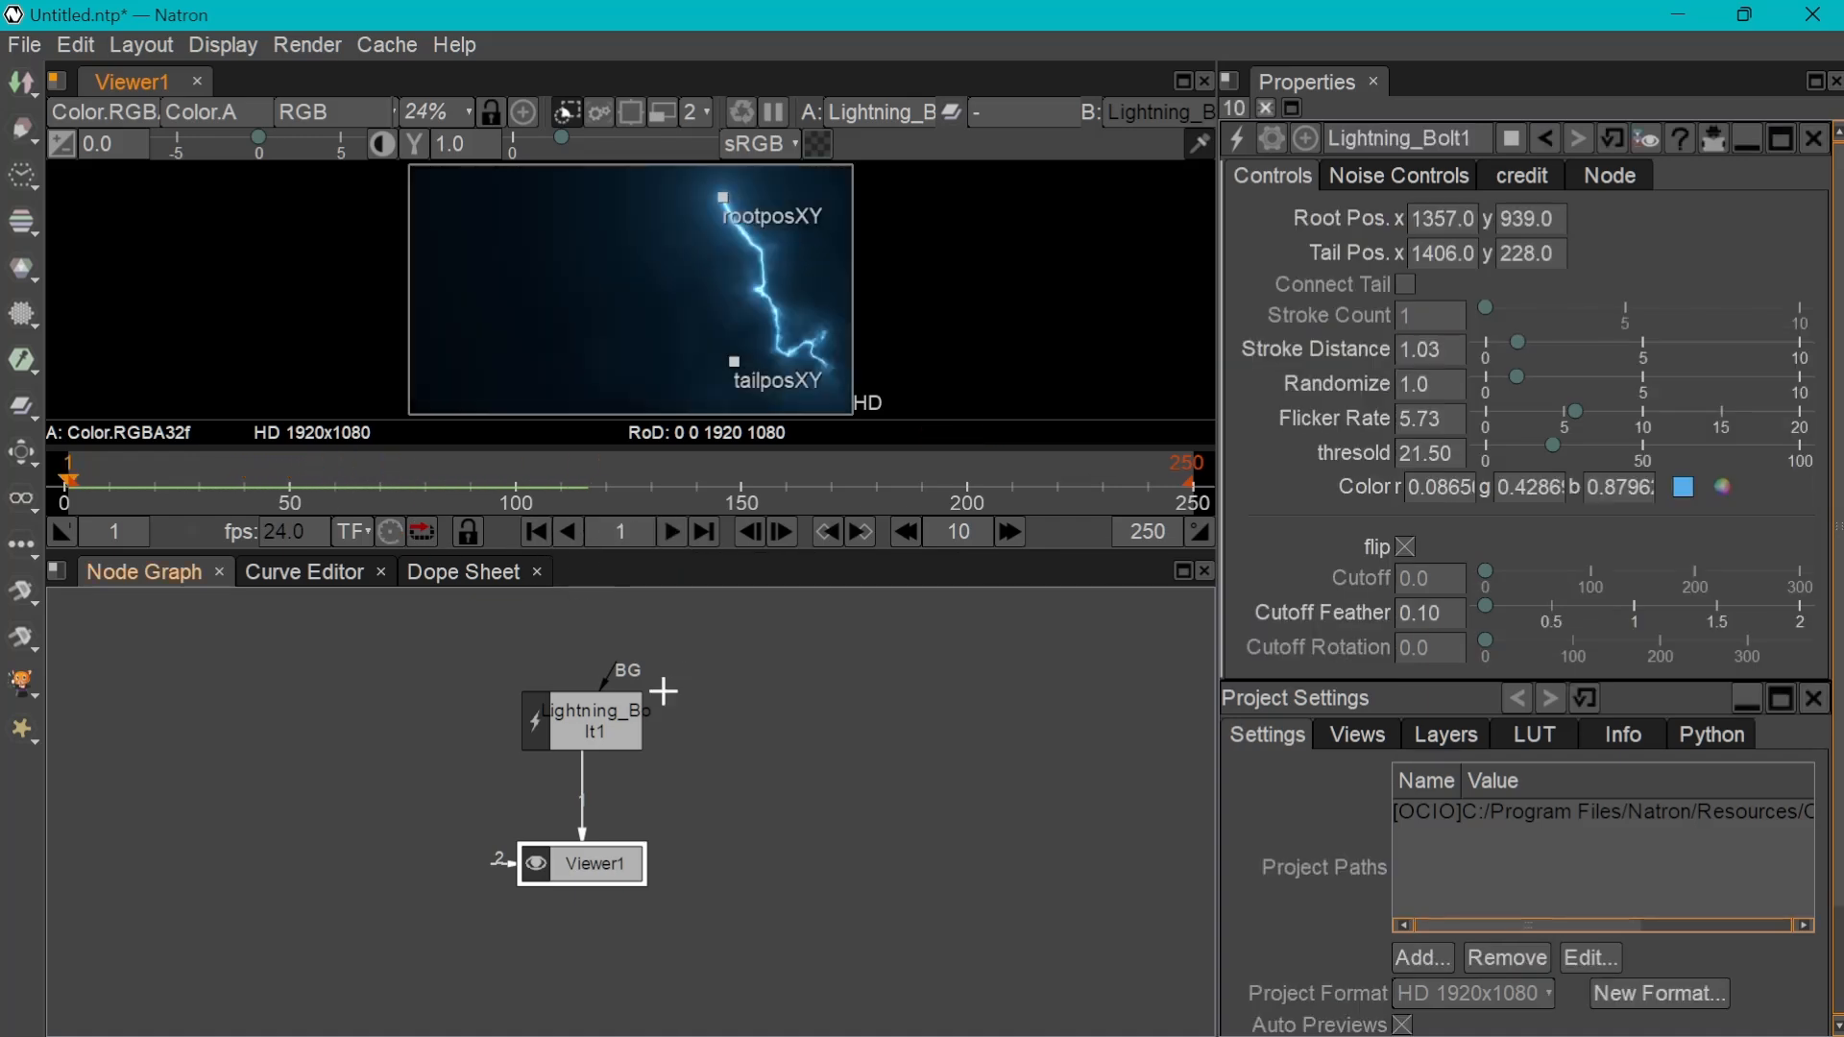
Import the fondo_tormenta2.jpeg image from the file explorer and connect it to the Lightning_Bolt node's BG input
{"action": "left_click_drag", "start_coordinate": [589, 730], "coordinate": [590, 770]}
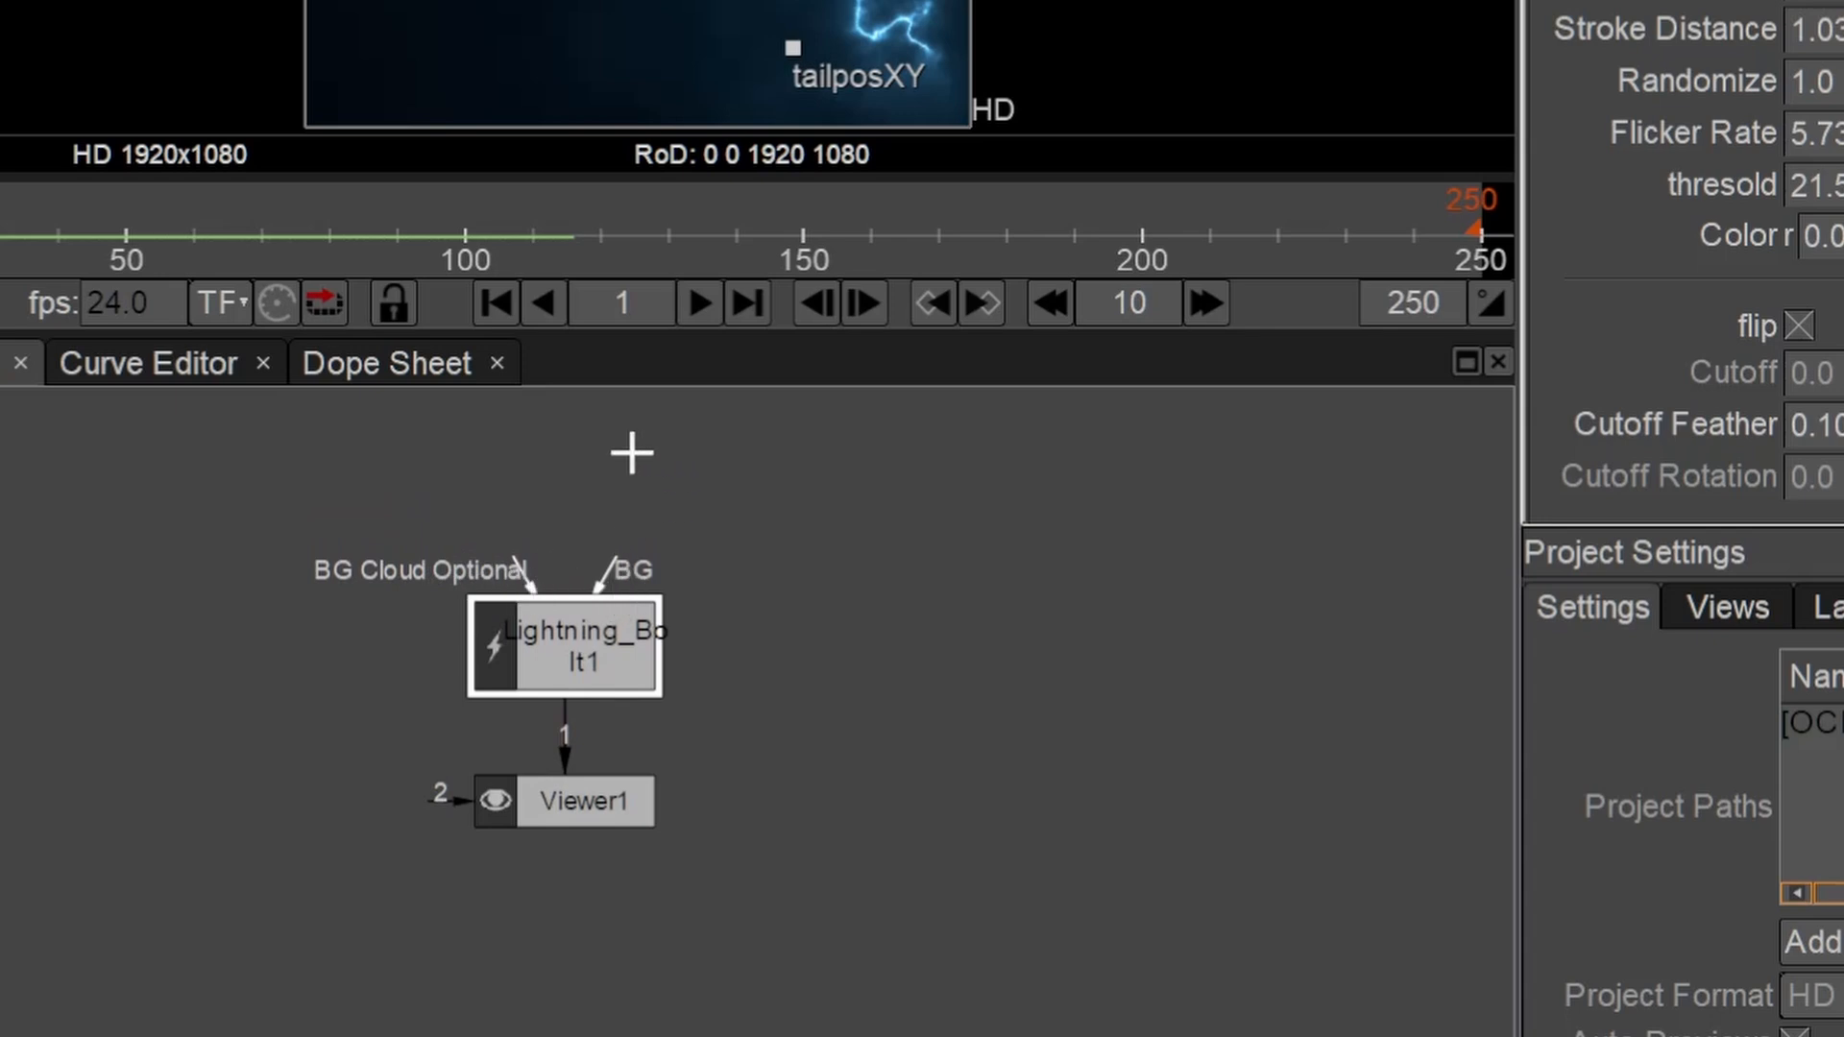
{"action": "left_click", "coordinate": [620, 456]}
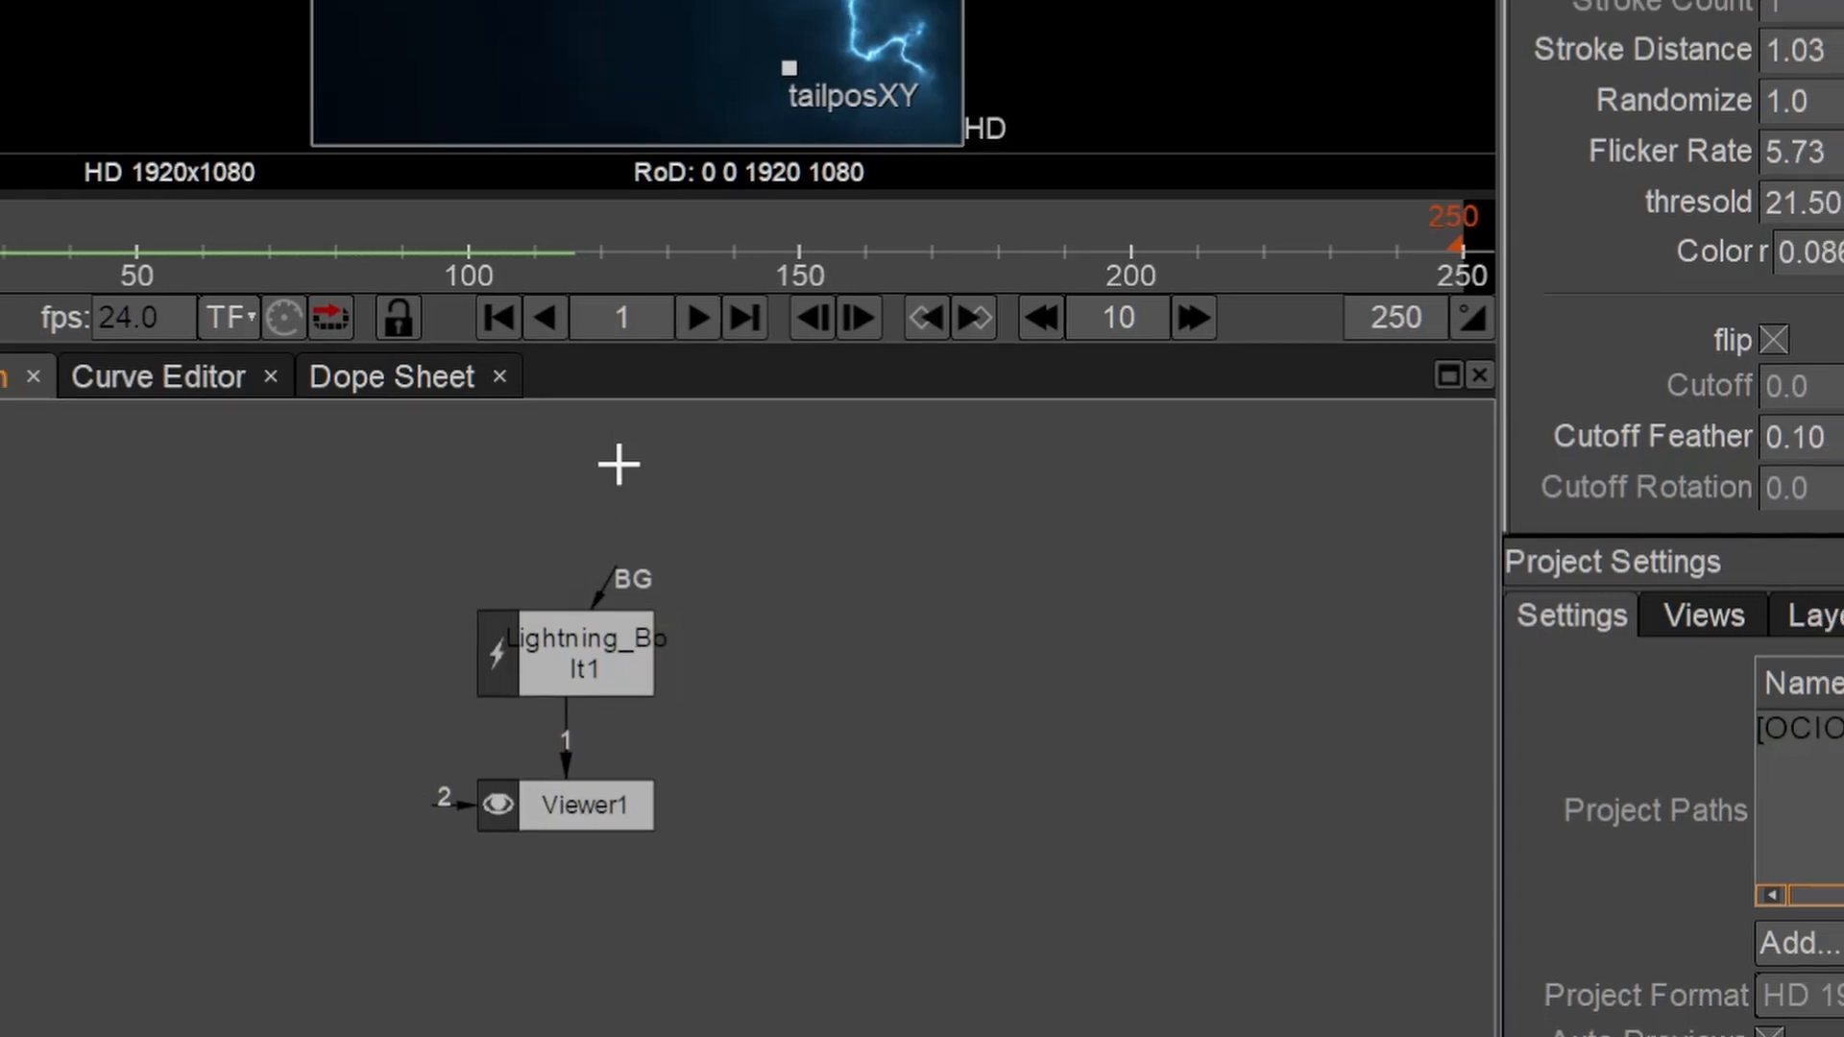
{"action": "key", "text": "Tab"}
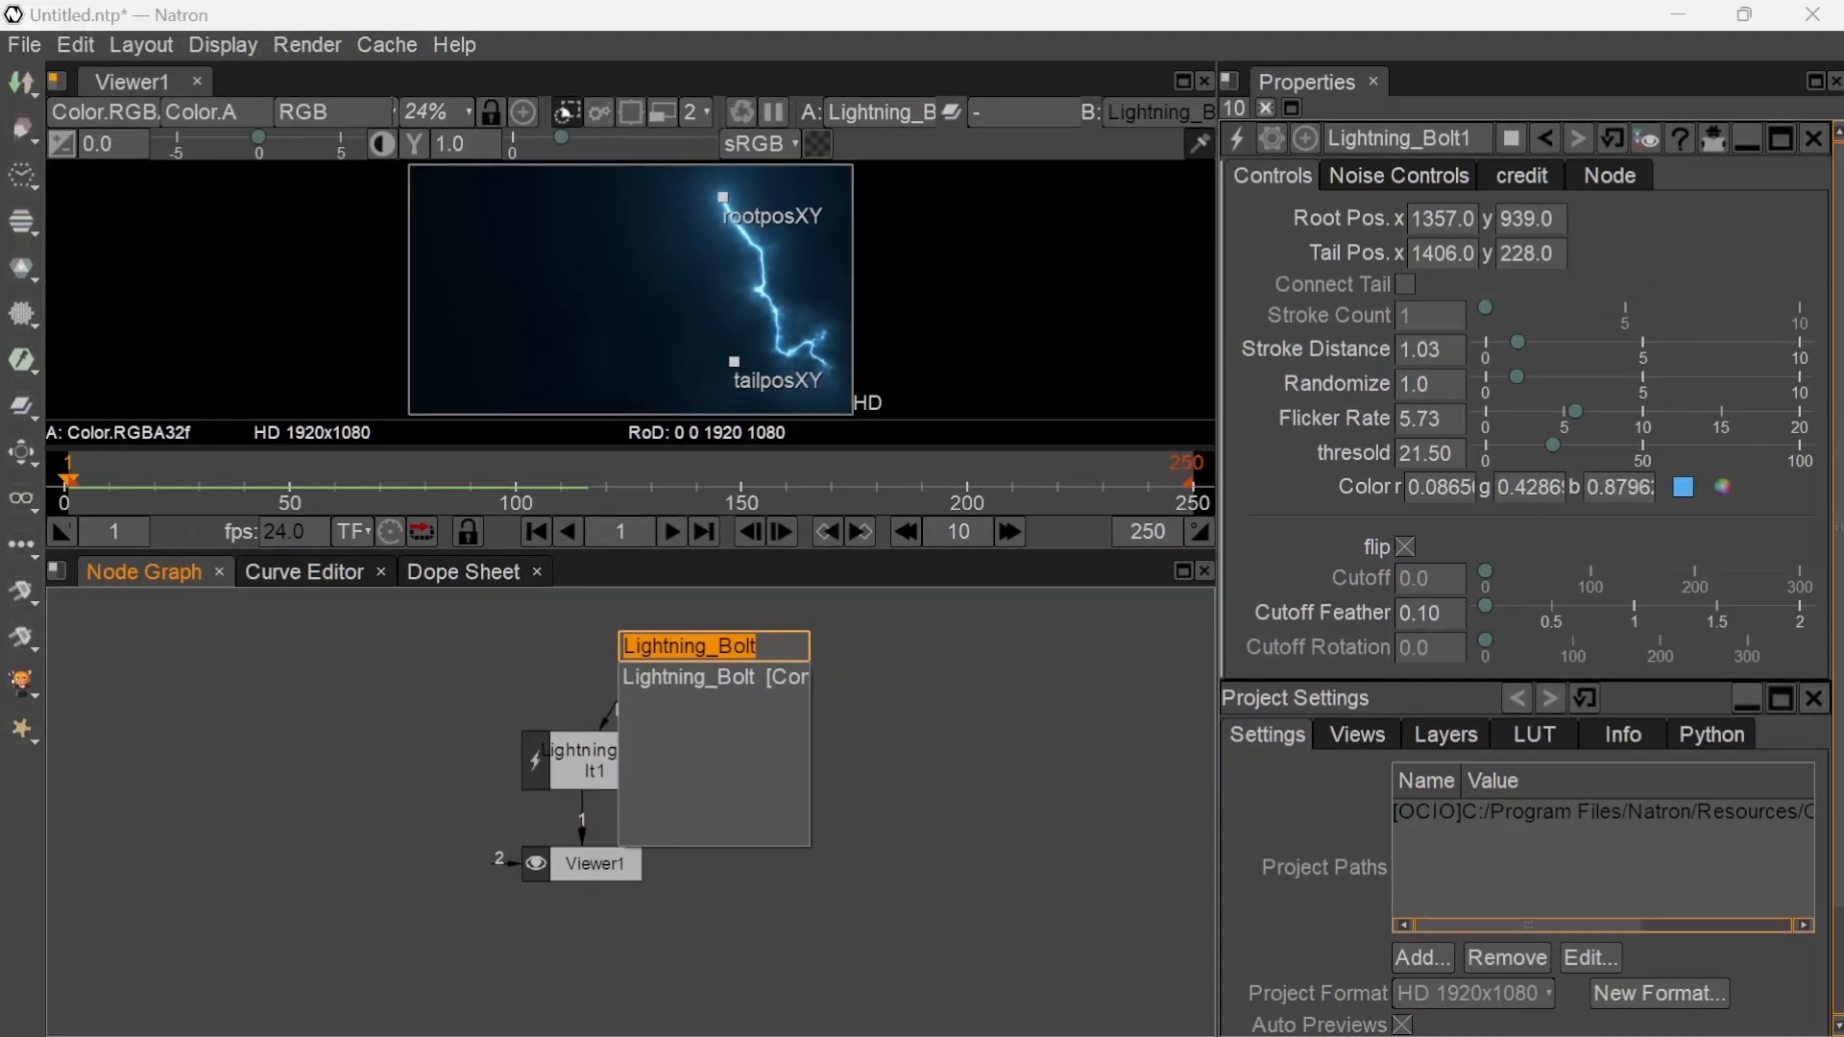
{"action": "key", "text": "Escape"}
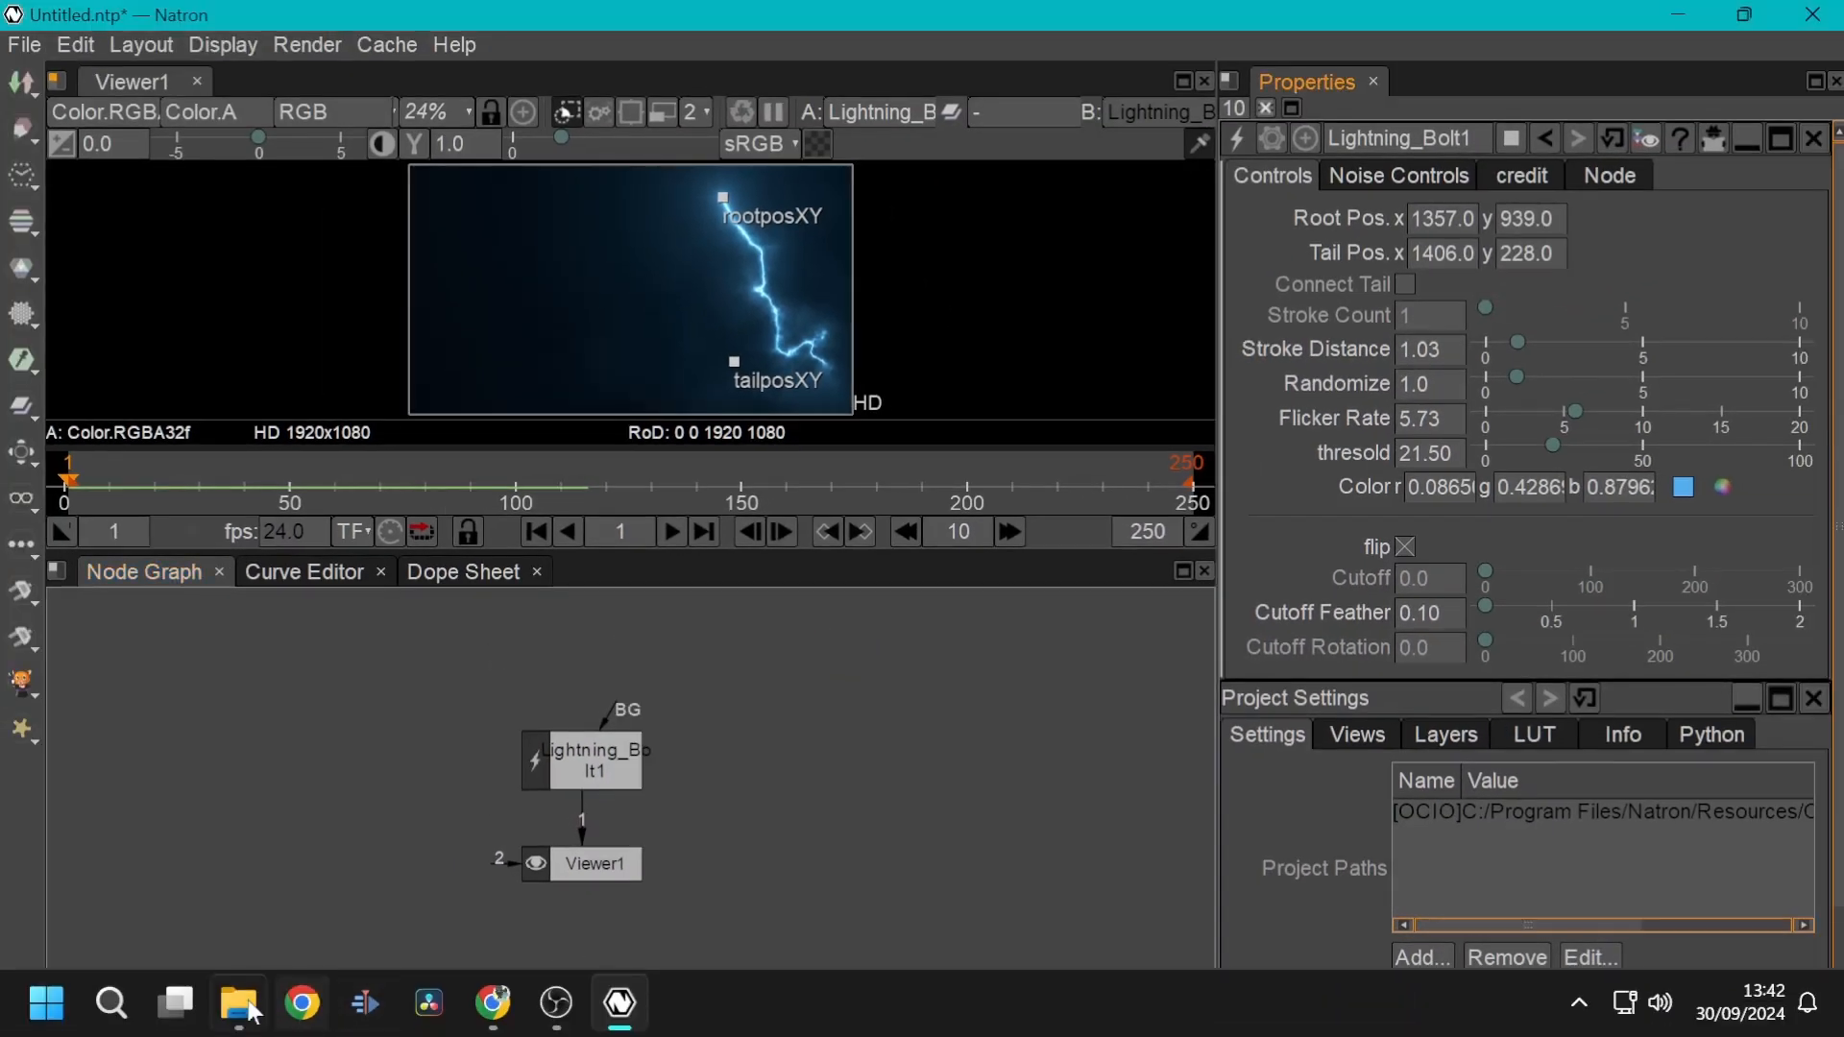
{"action": "left_click", "coordinate": [235, 1008]}
{"action": "left_click_drag", "start_coordinate": [912, 539], "coordinate": [615, 727]}
{"action": "left_click", "coordinate": [299, 678]}
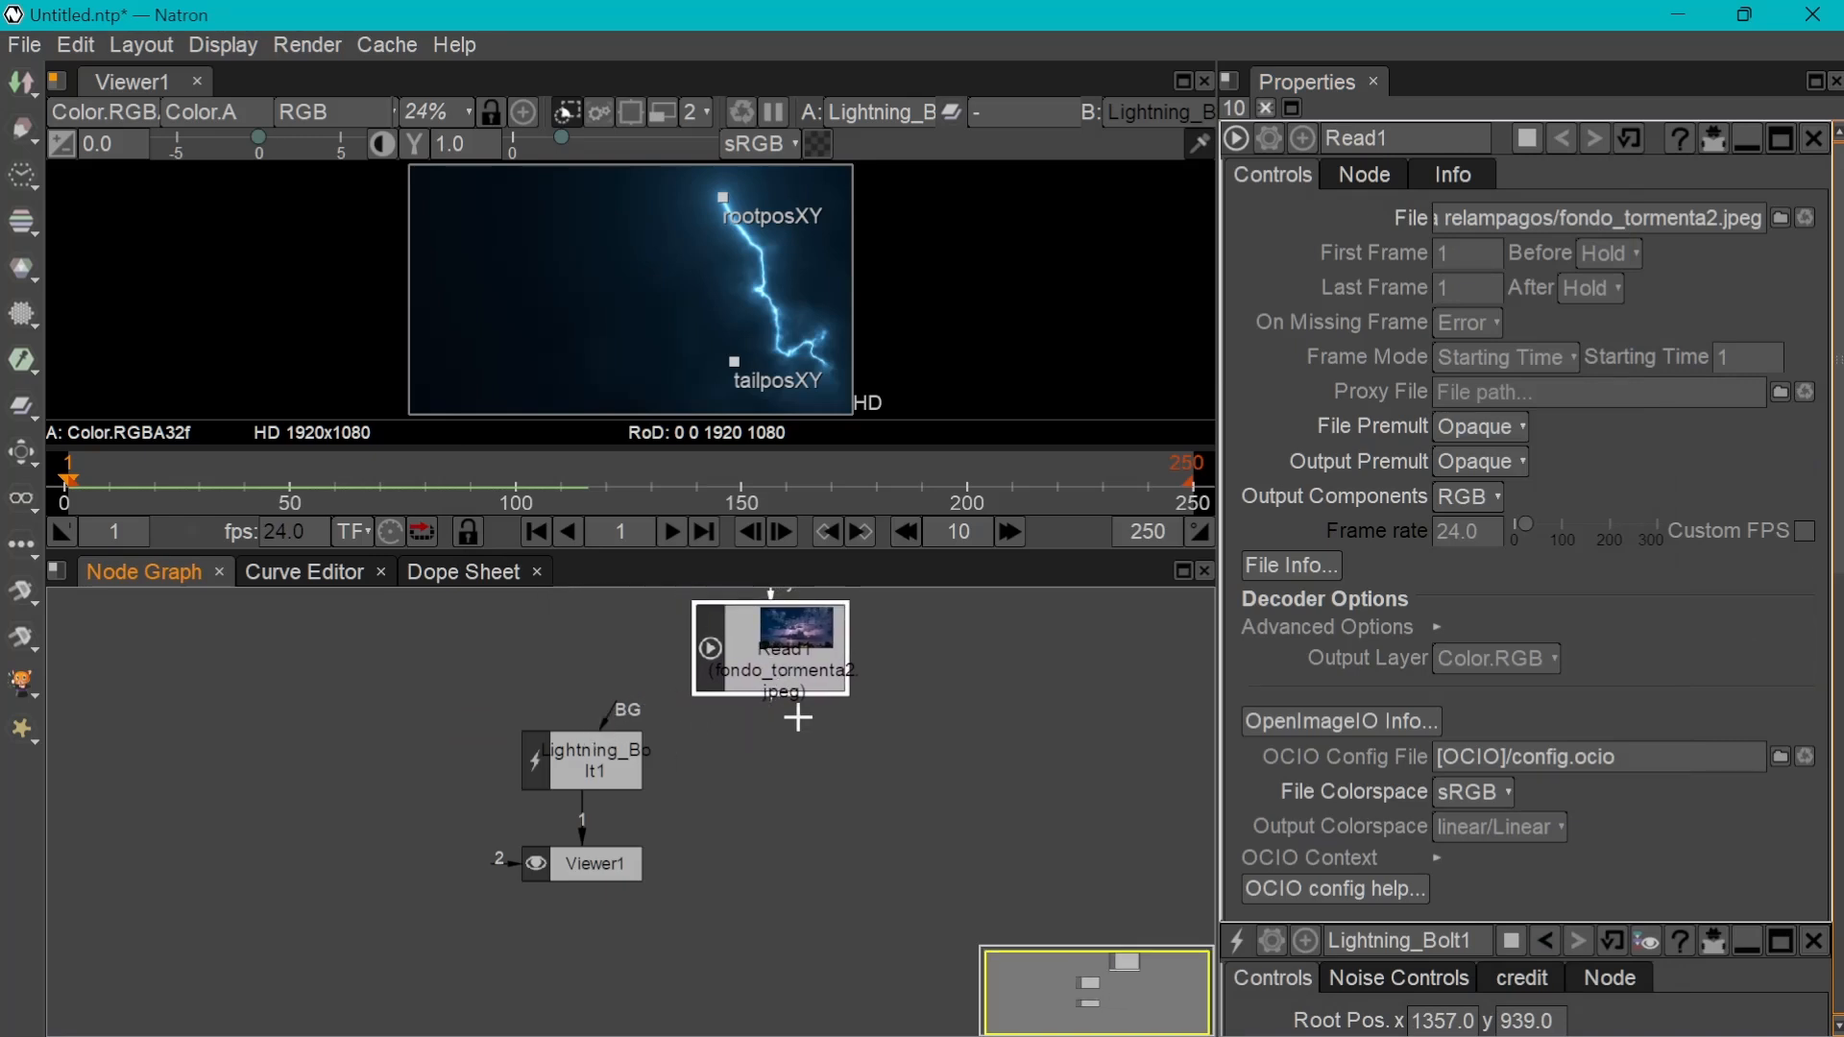
{"action": "left_click_drag", "start_coordinate": [740, 744], "coordinate": [620, 719]}
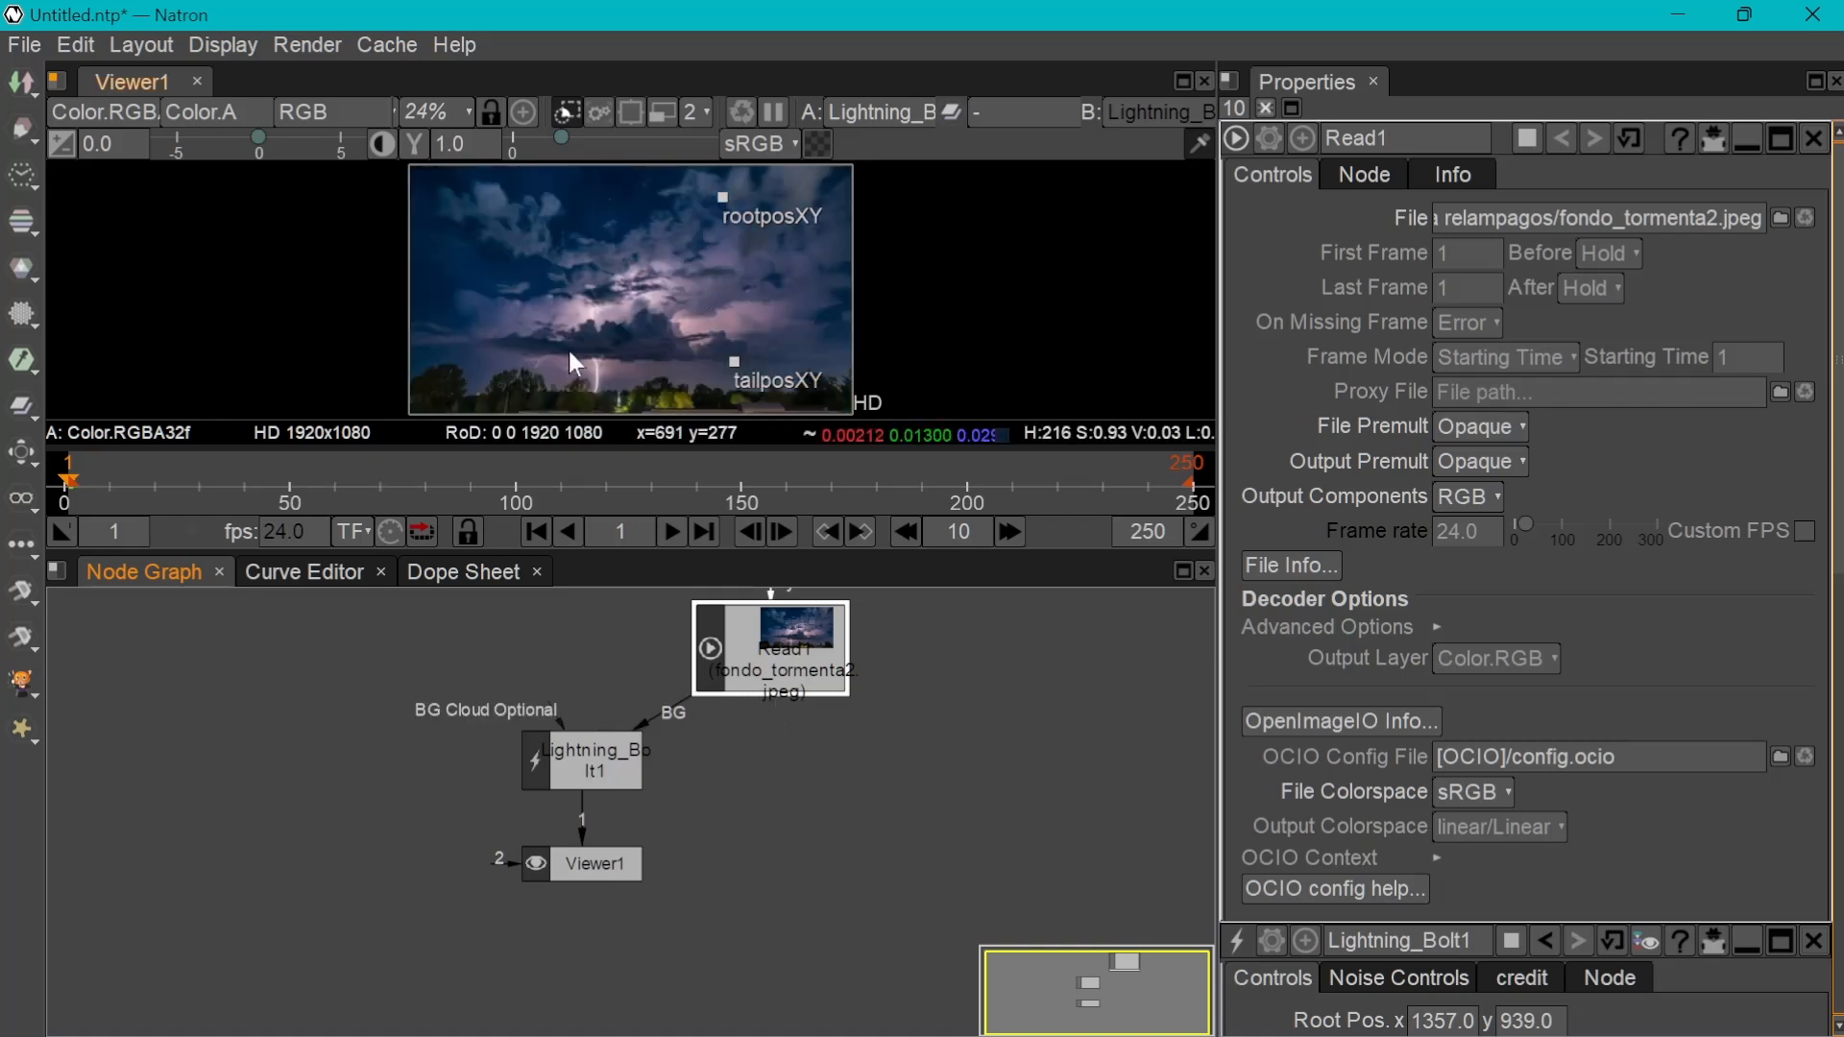
Move the bolt's root to about x 887, y 827, and its tail beside the photographed lightning strike above the trees
{"action": "left_click", "coordinate": [723, 197]}
{"action": "left_click_drag", "start_coordinate": [724, 197], "coordinate": [615, 223]}
{"action": "left_click_drag", "start_coordinate": [735, 361], "coordinate": [567, 377]}
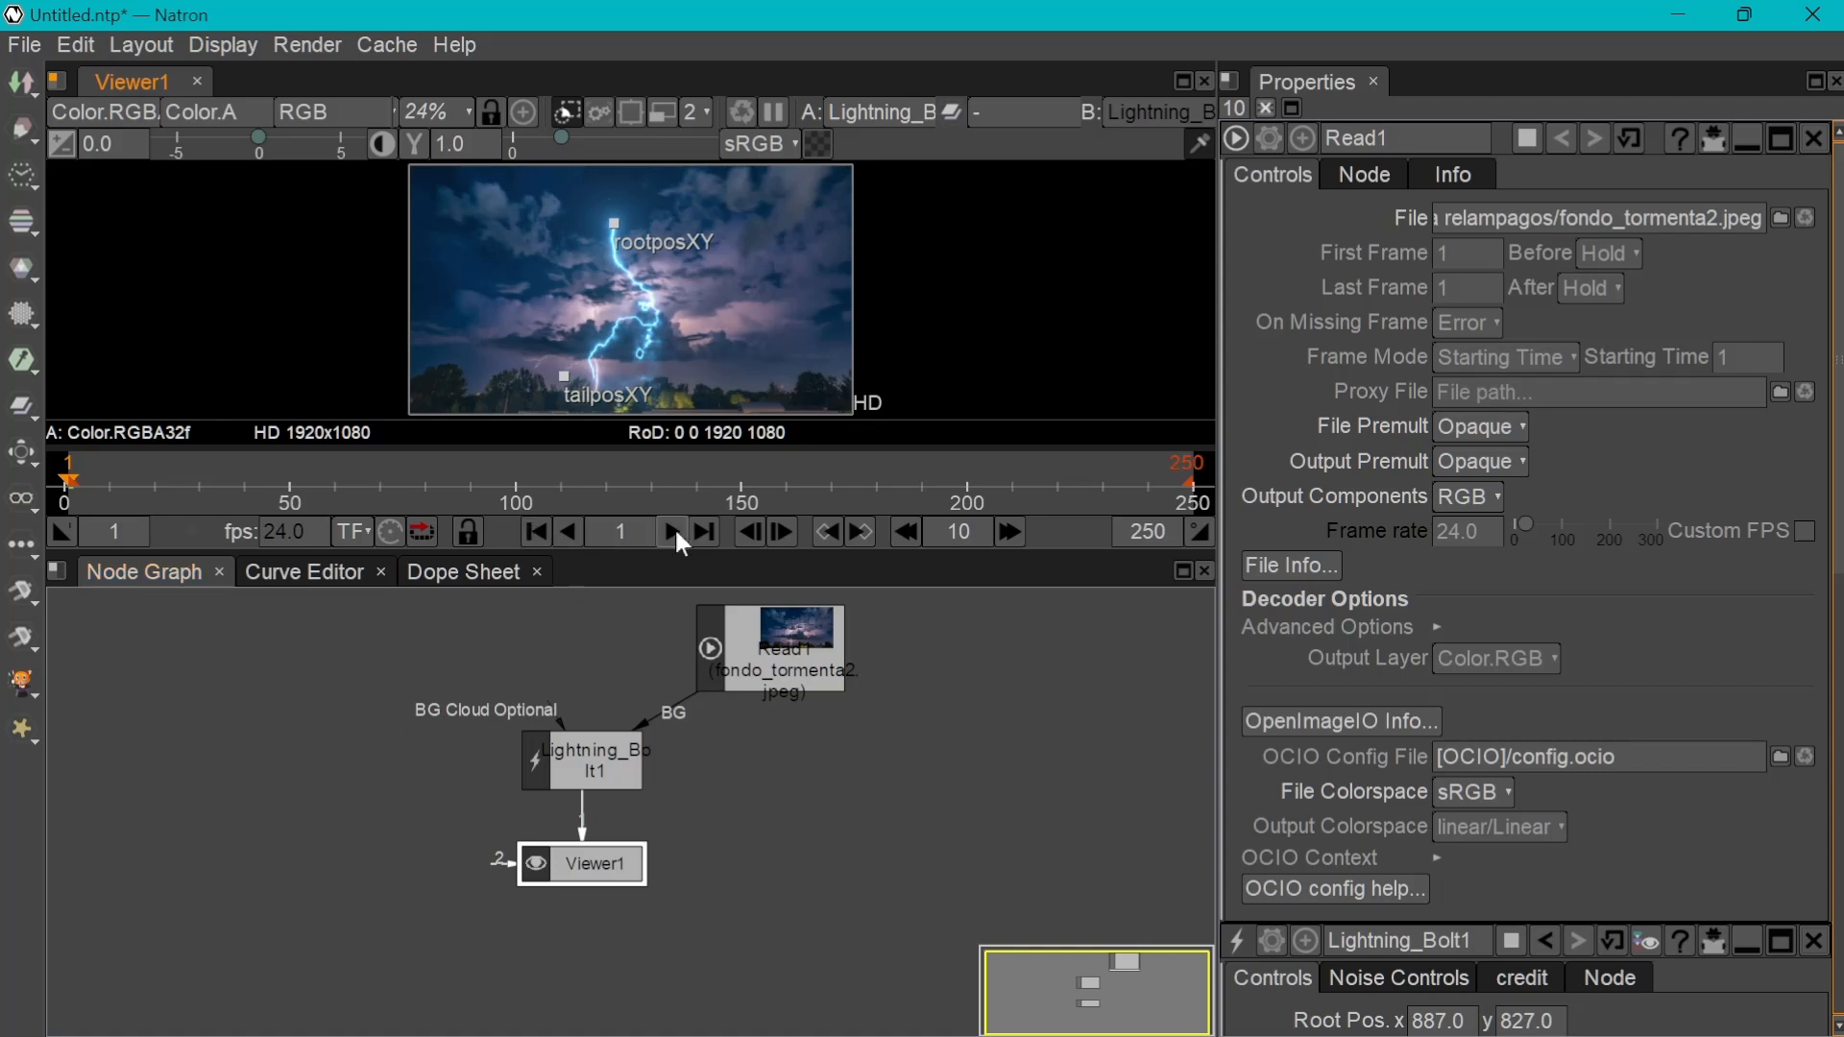
Enlarge the viewer area and play the lightning animation over the storm background
{"action": "left_click_drag", "start_coordinate": [632, 548], "coordinate": [634, 696]}
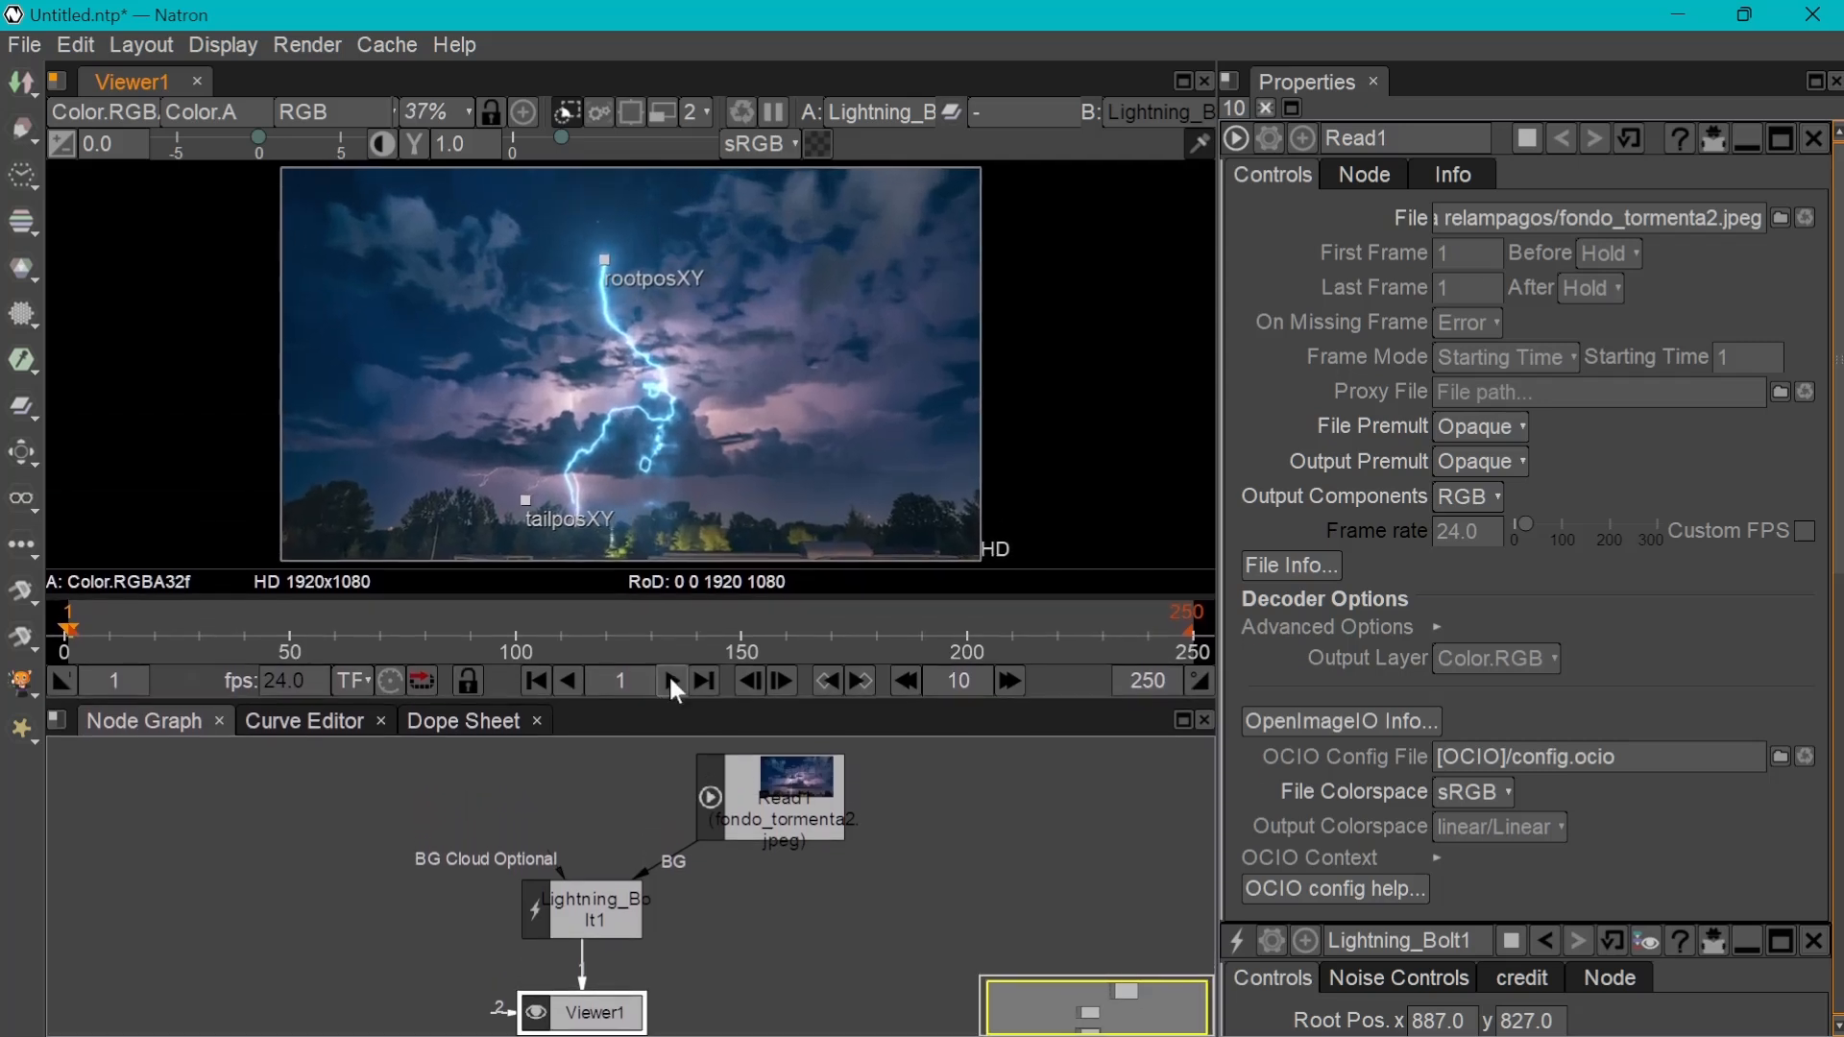
{"action": "left_click", "coordinate": [673, 681]}
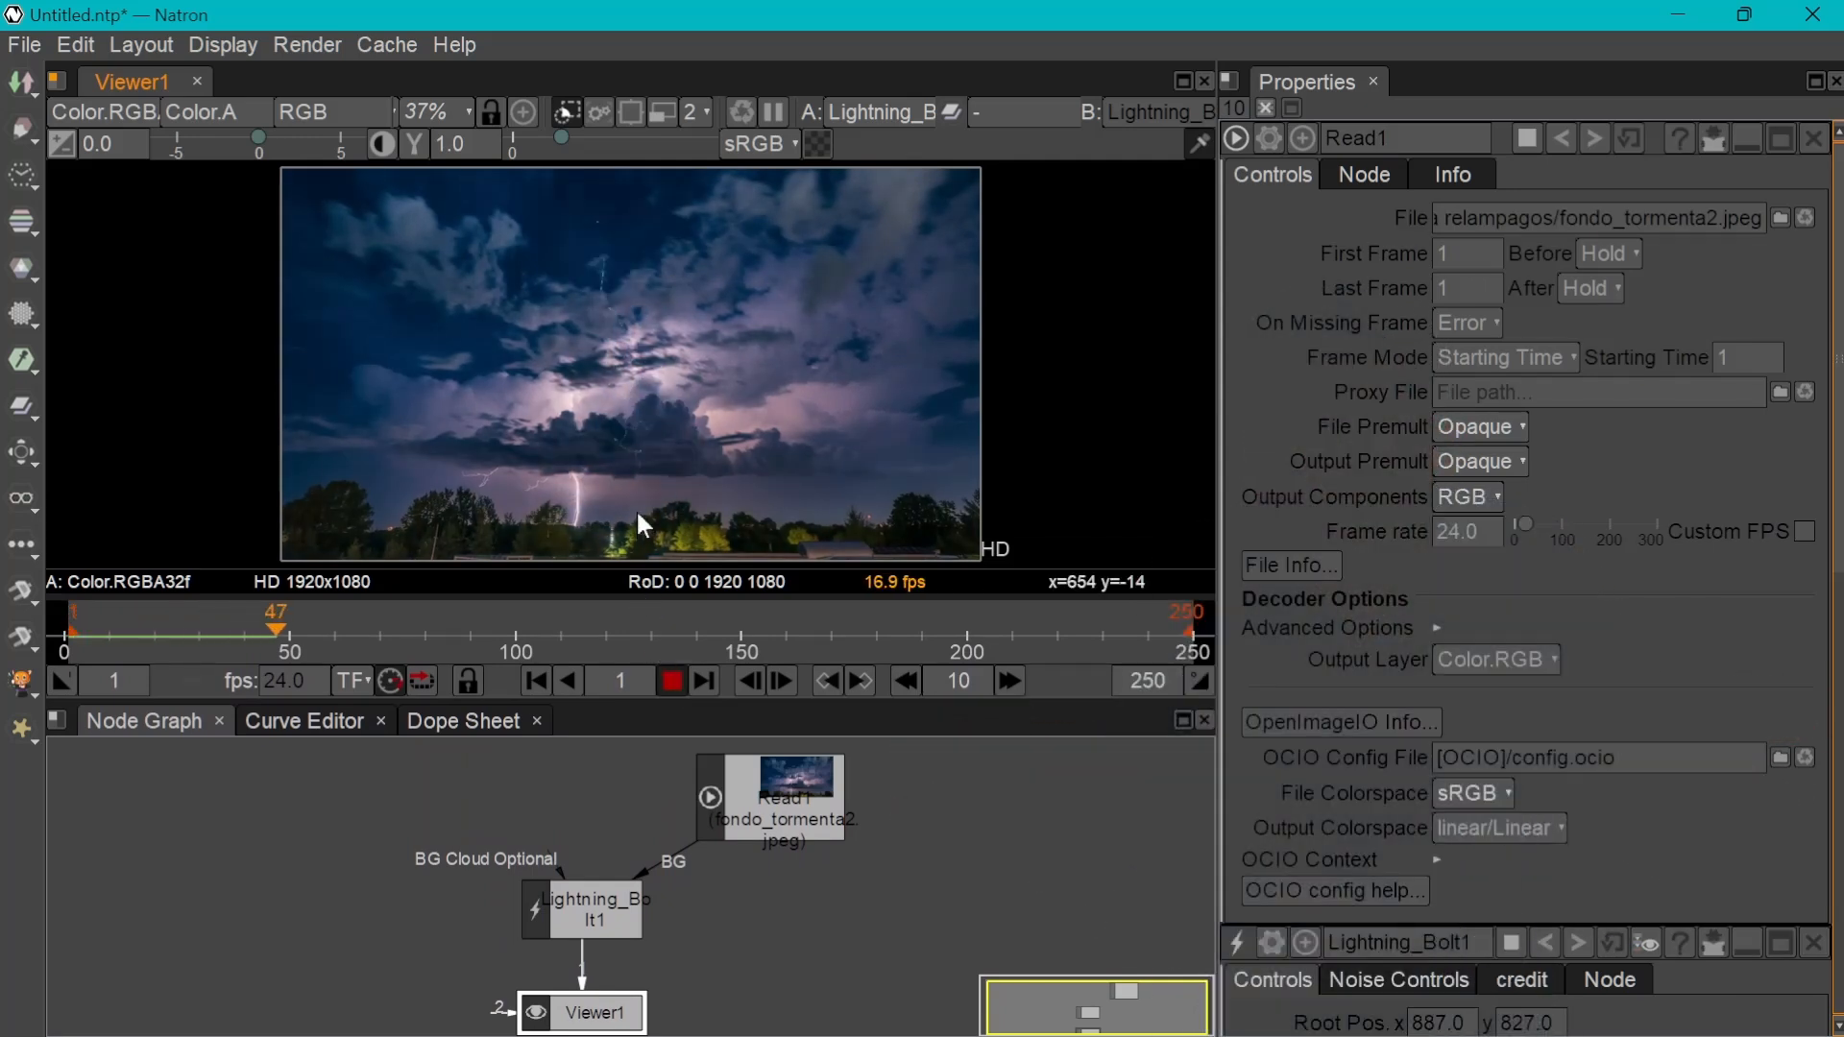
{"action": "left_click", "coordinate": [672, 680]}
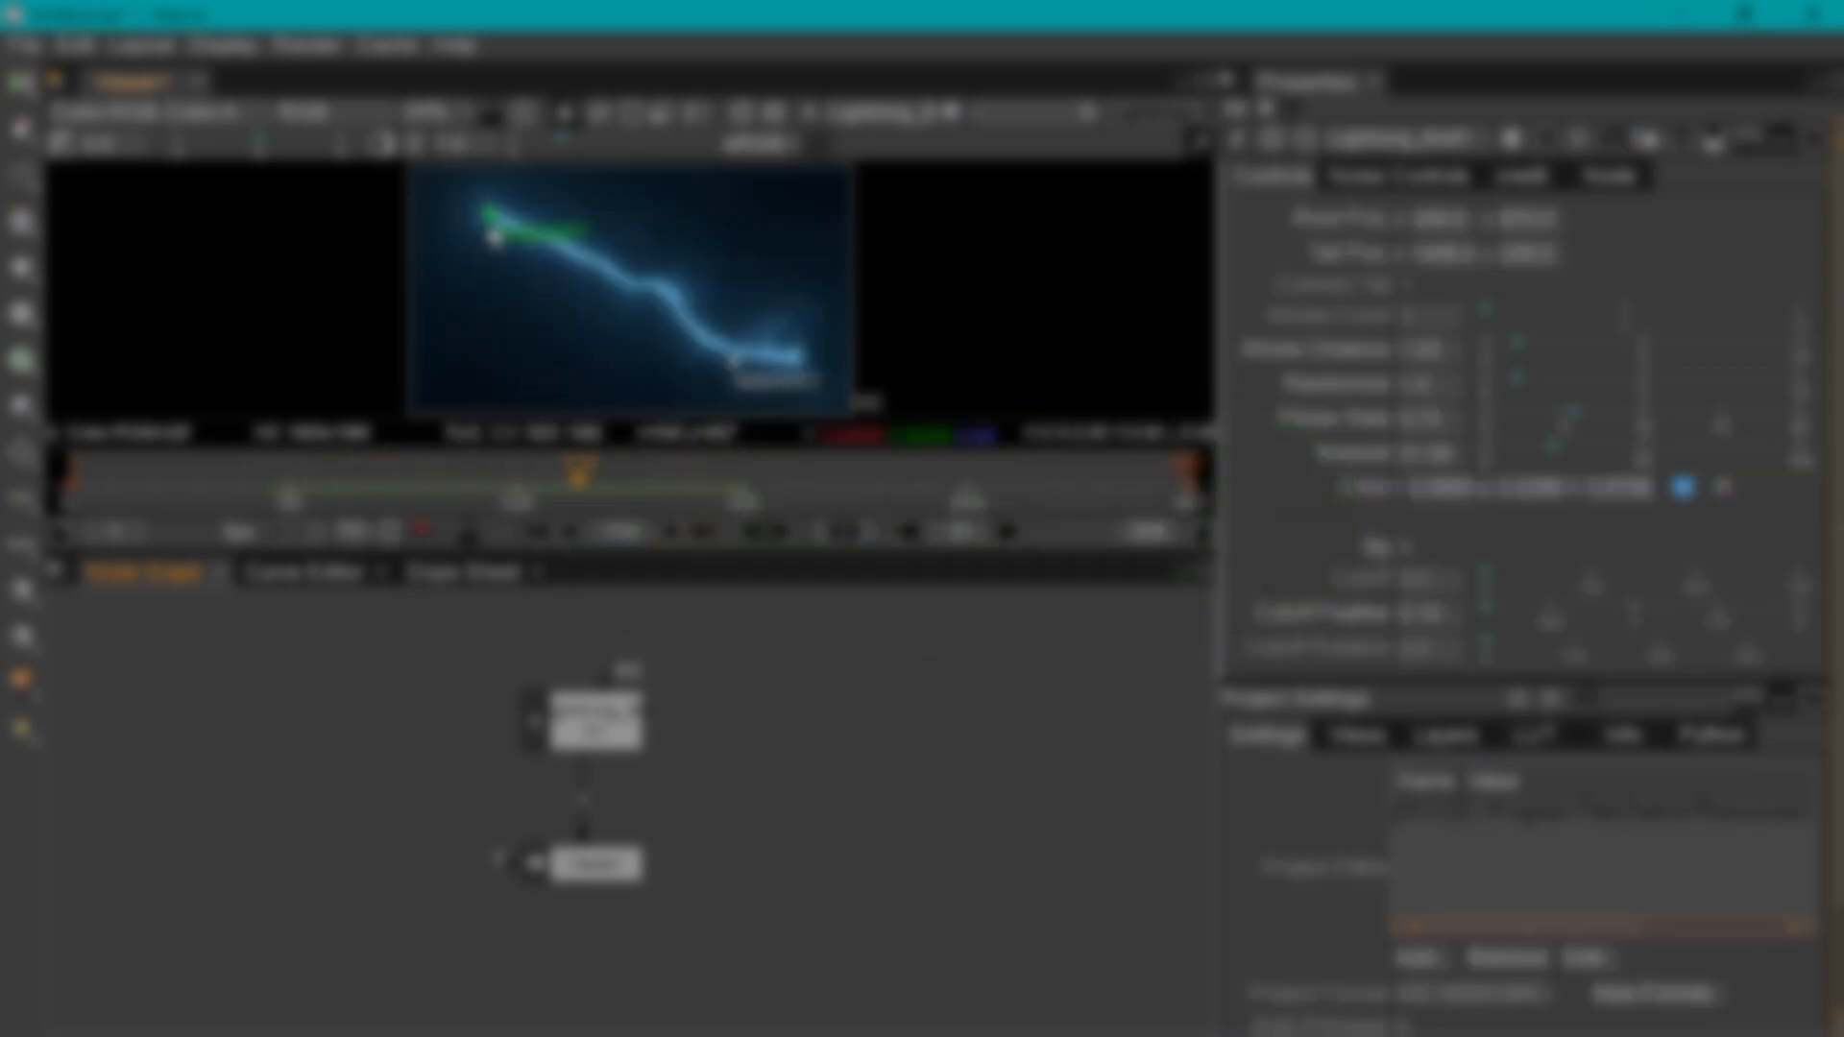
{"action": "left_click_drag", "start_coordinate": [498, 225], "coordinate": [722, 212]}
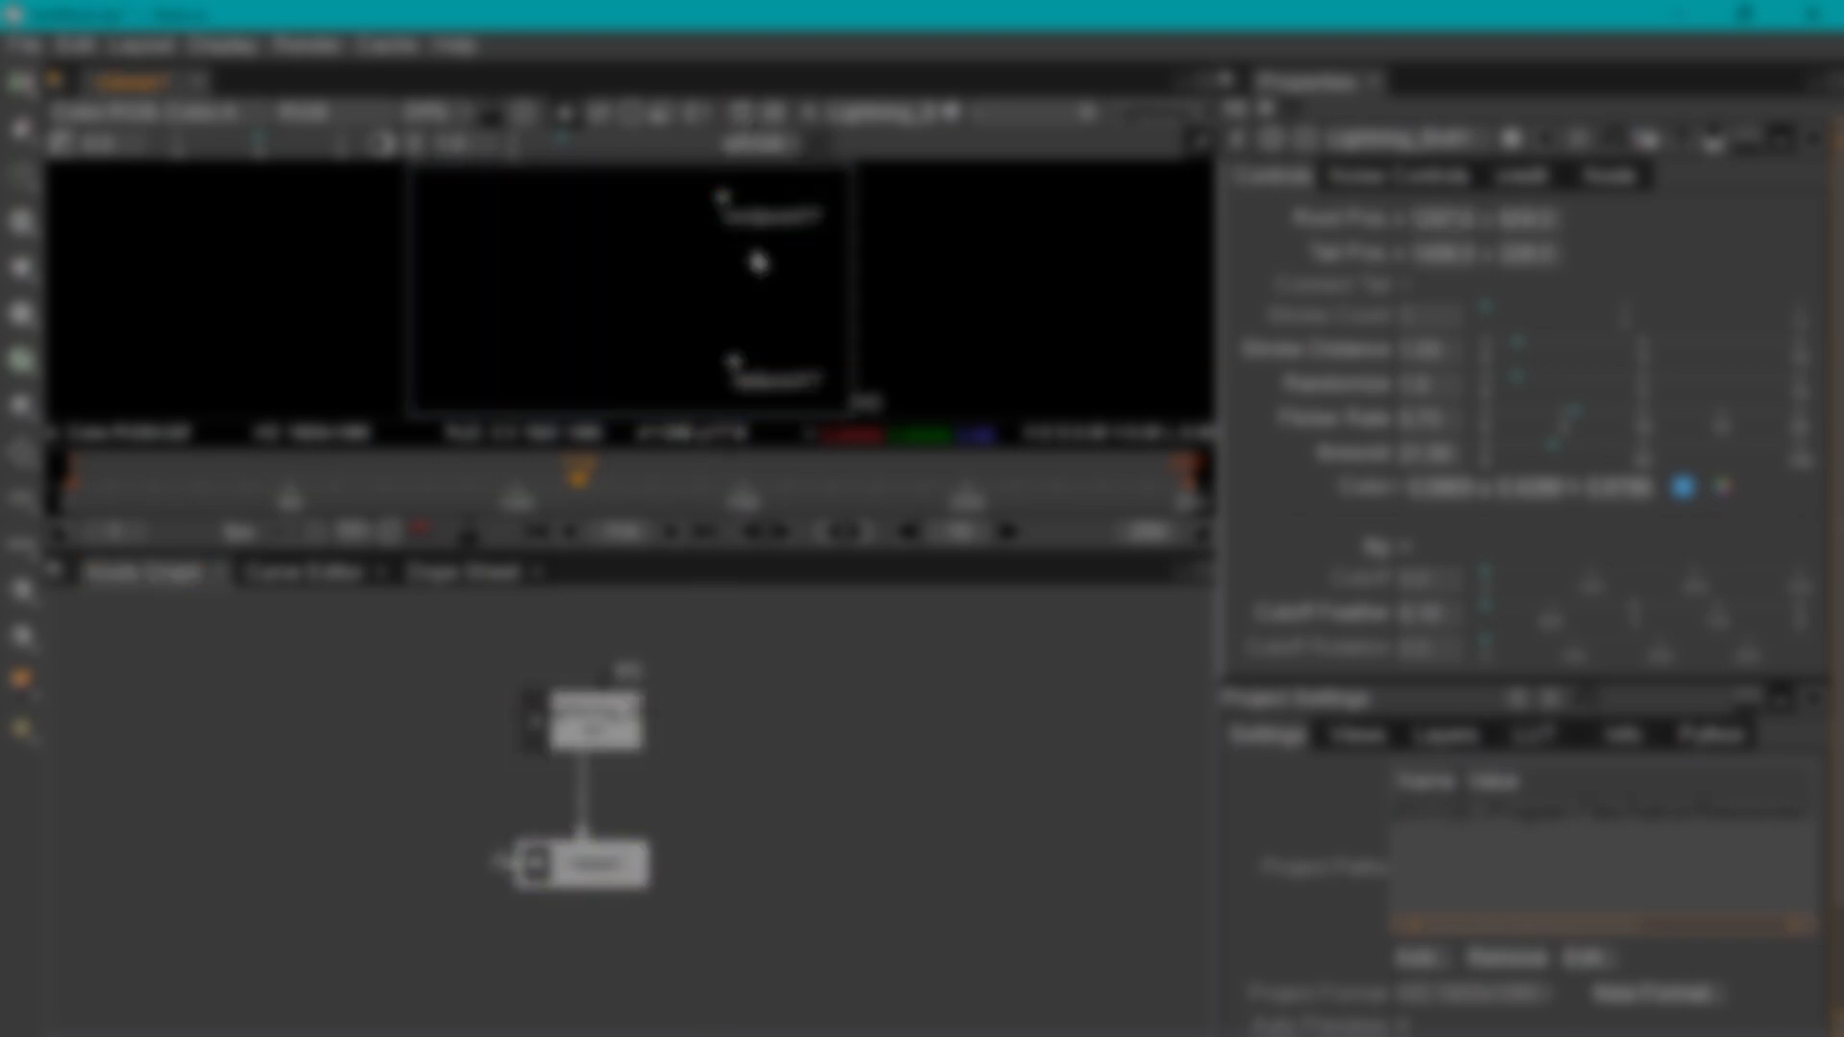